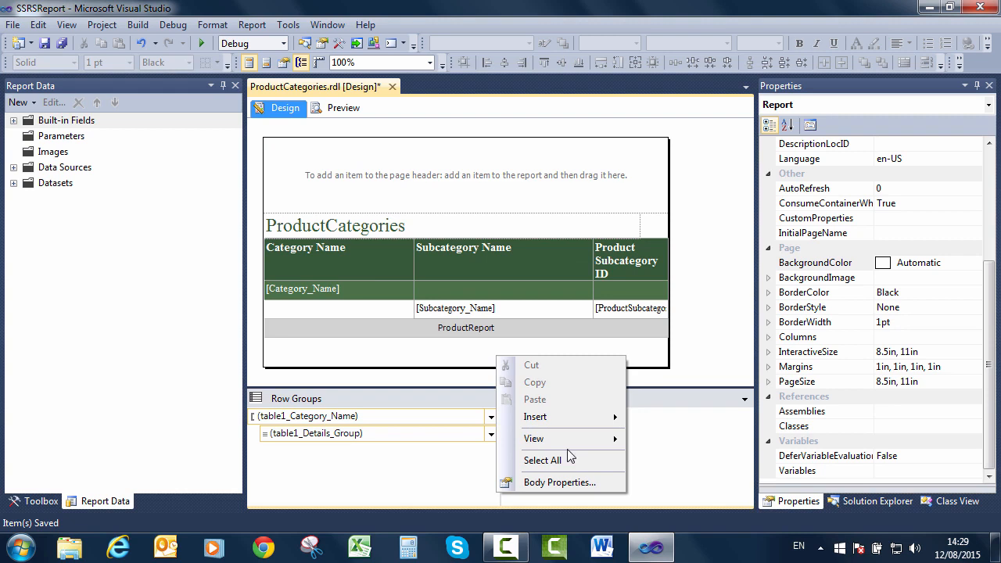
Insert a page footer section below the ProductCategories report body.
mouse_move(608, 422)
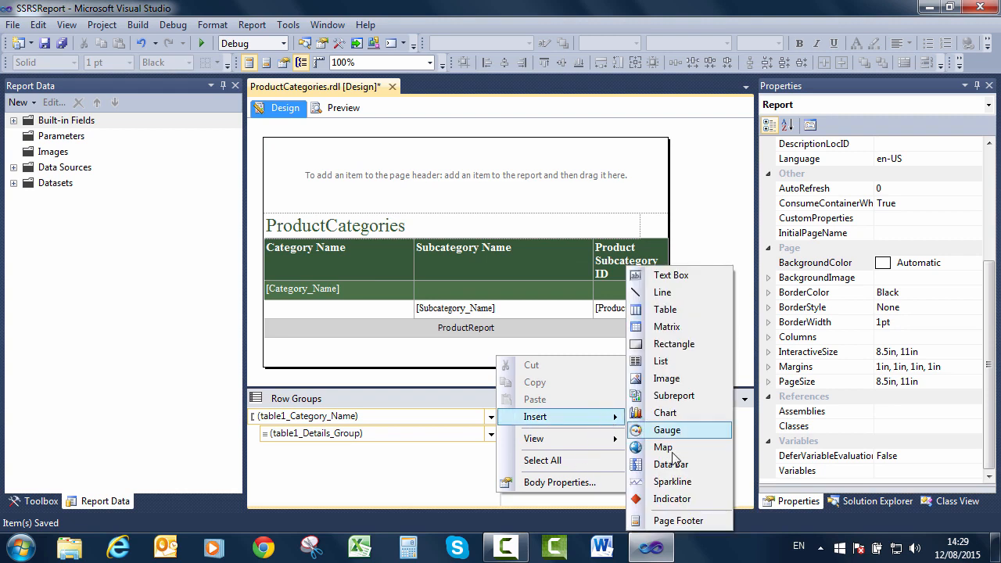
click(679, 520)
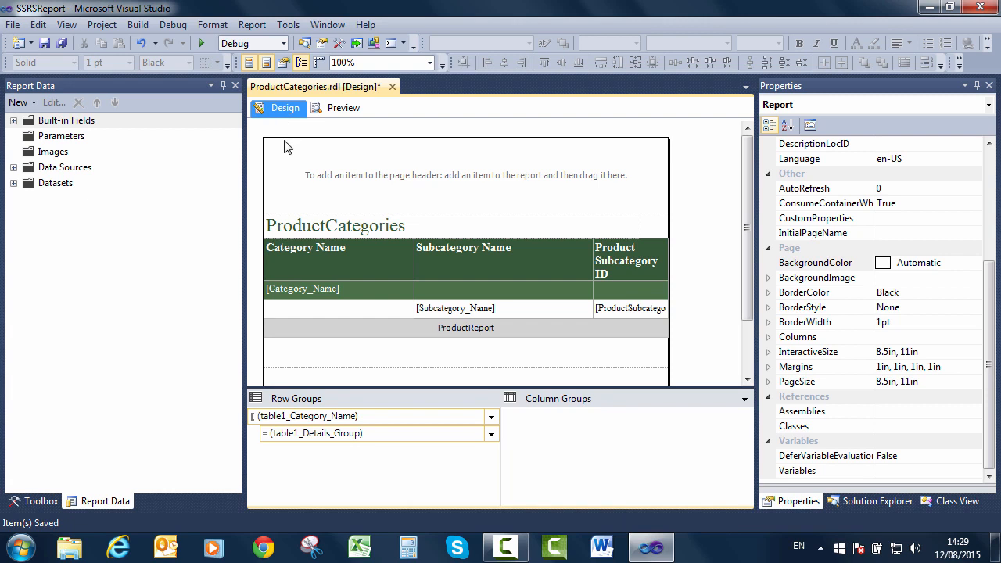
Insert a text box into the page header and type COPYRIGHT in it.
right_click(319, 164)
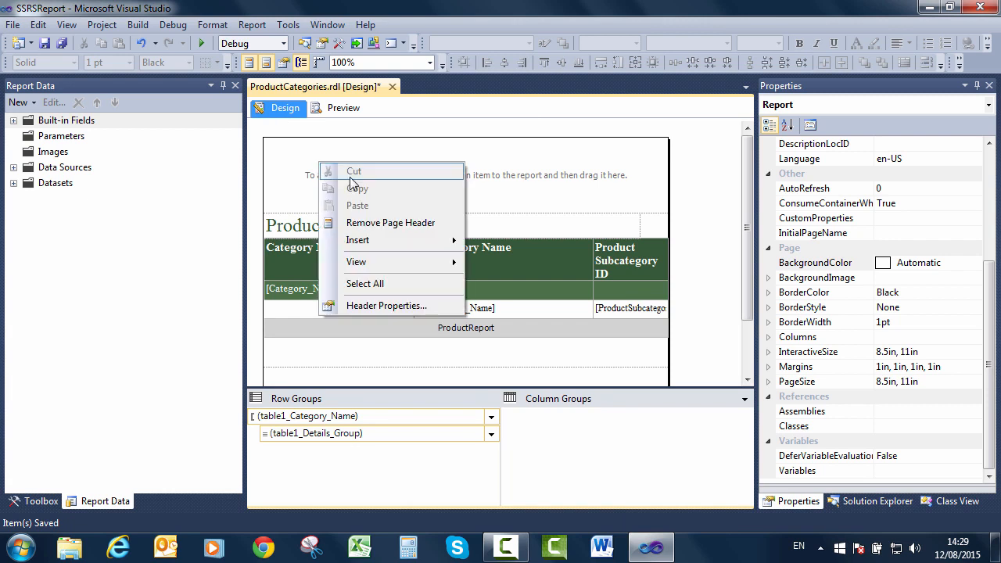
mouse_move(394, 243)
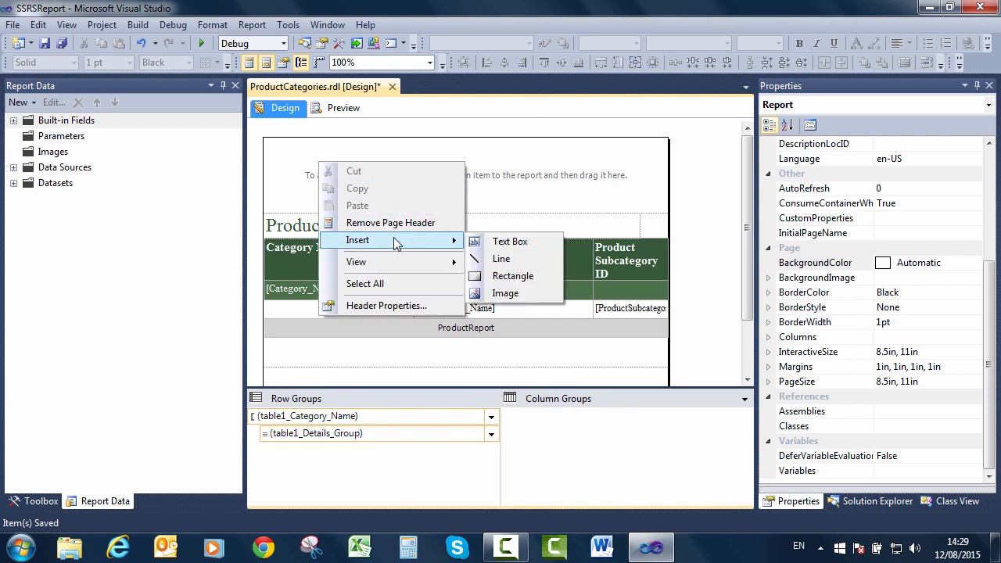
click(507, 241)
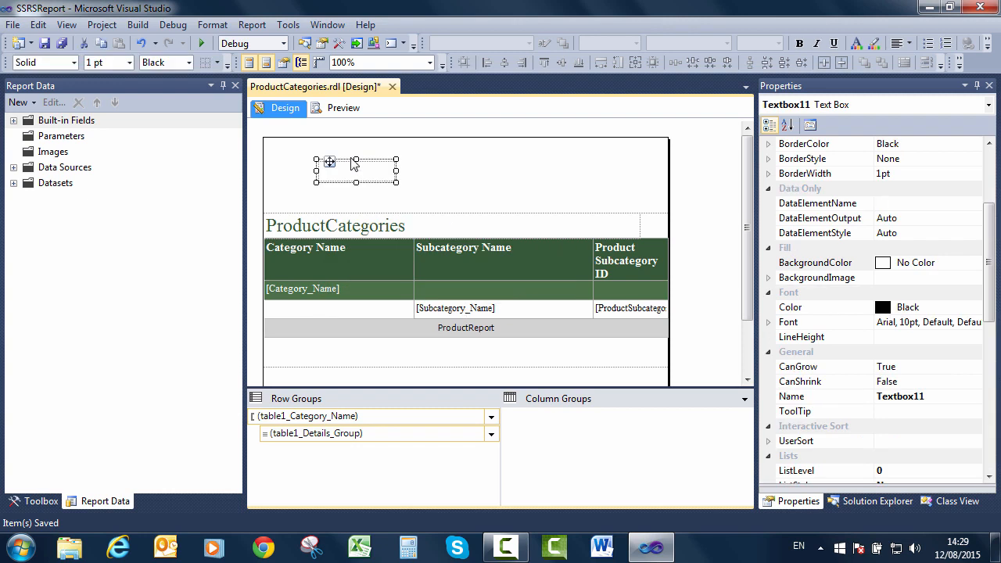
click(332, 170)
text(COP)
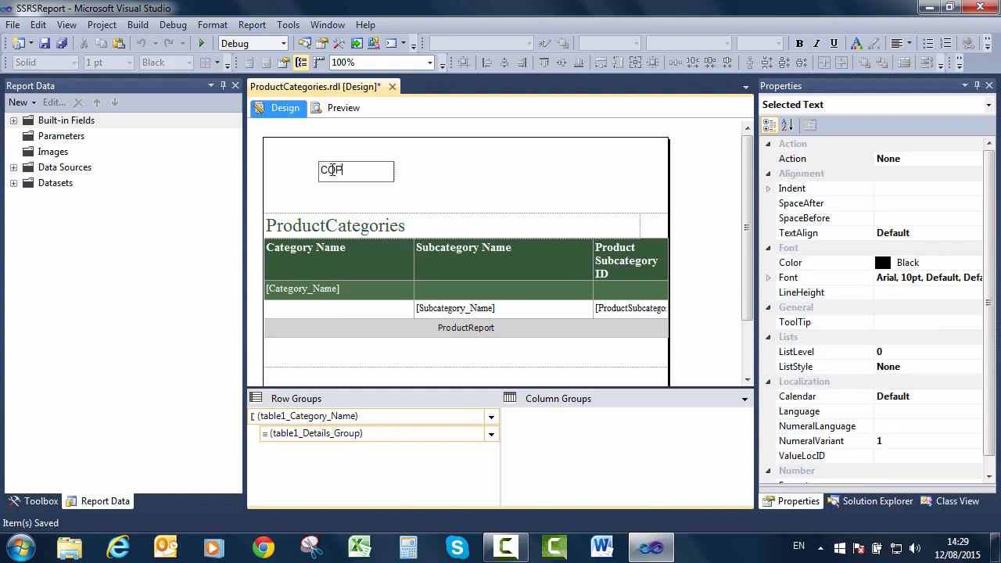
text(YRIGHT)
click(410, 184)
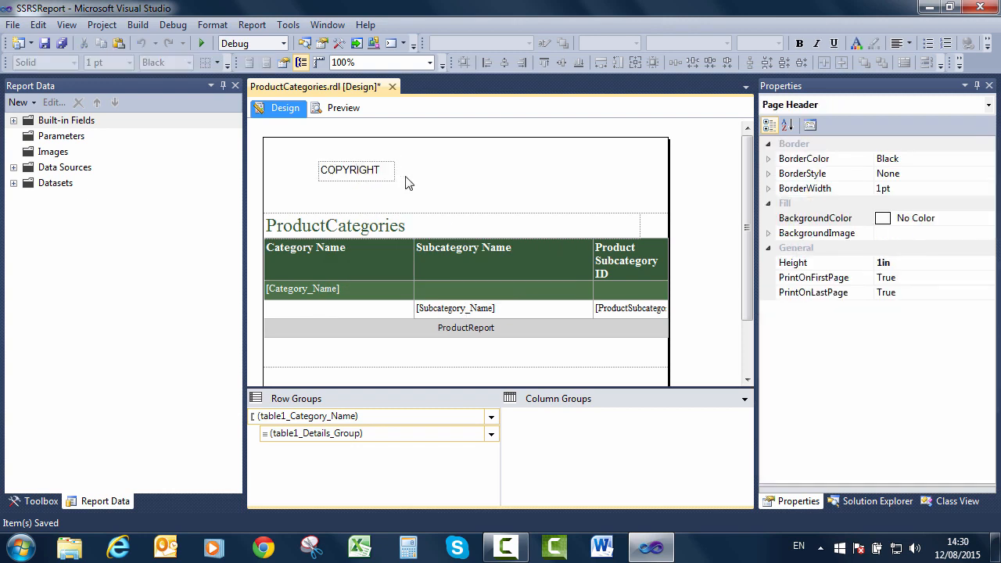
Start inserting an image into the page header, keeping Embedded as its source.
right_click(411, 167)
mouse_move(532, 245)
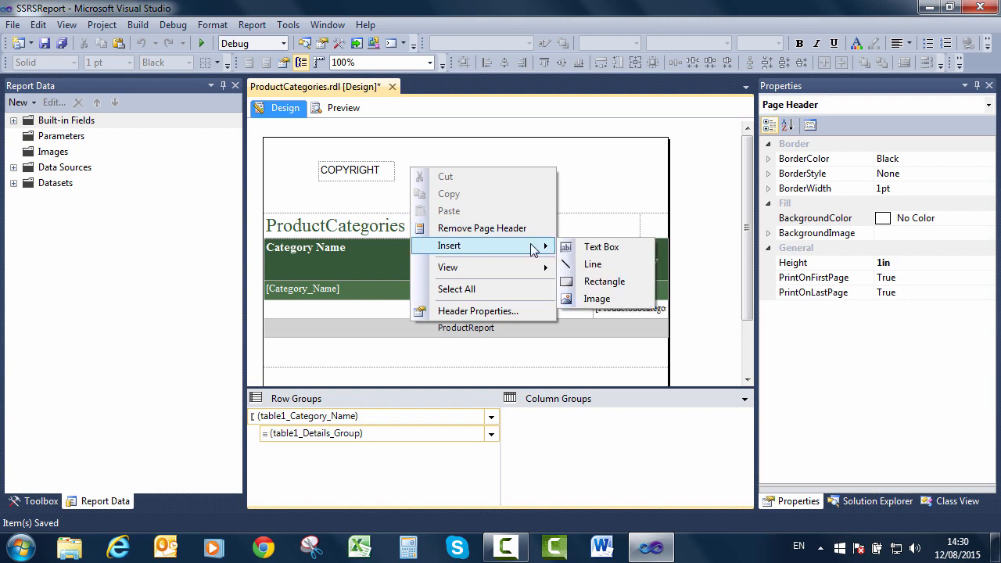
click(594, 299)
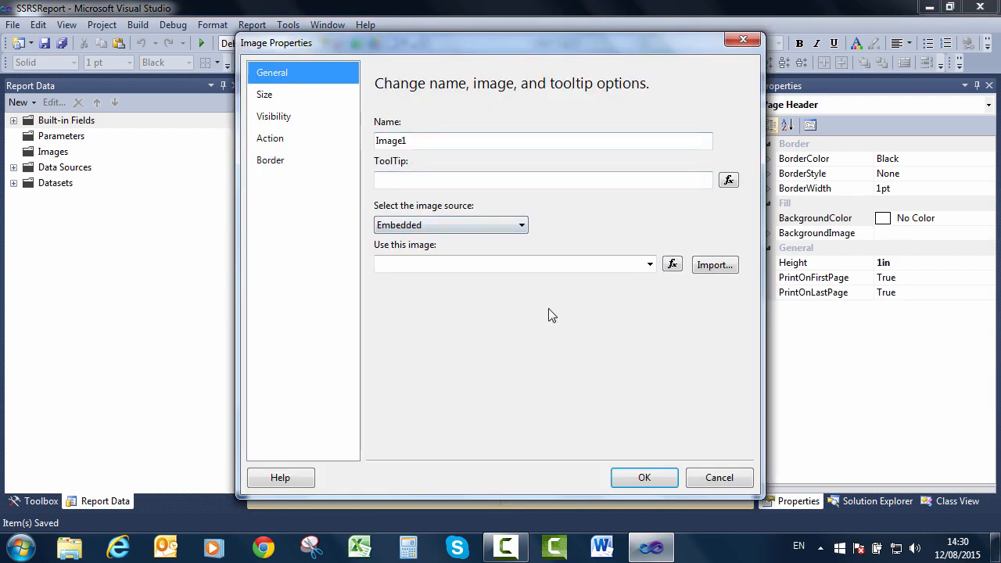
click(719, 477)
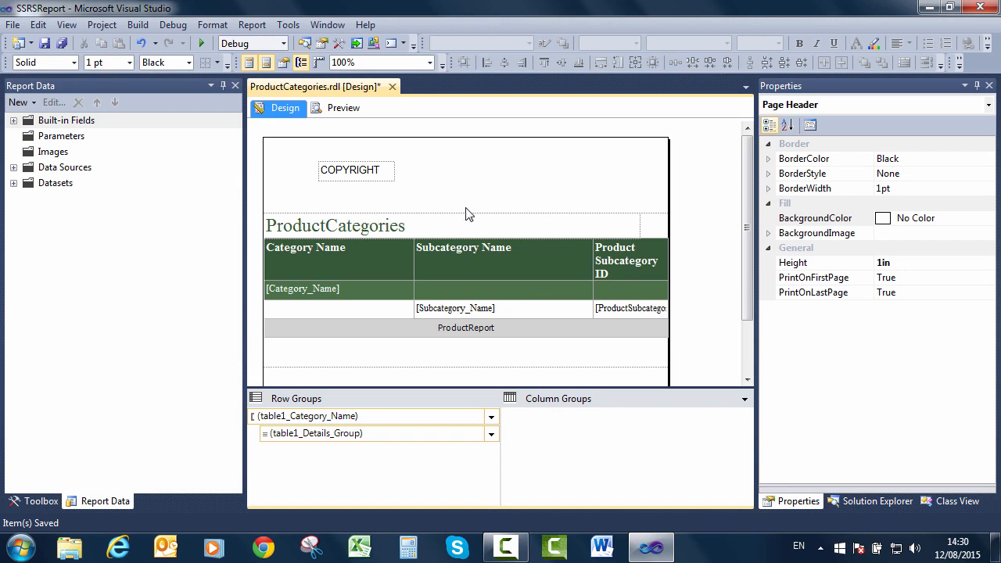
right_click(436, 166)
mouse_move(576, 244)
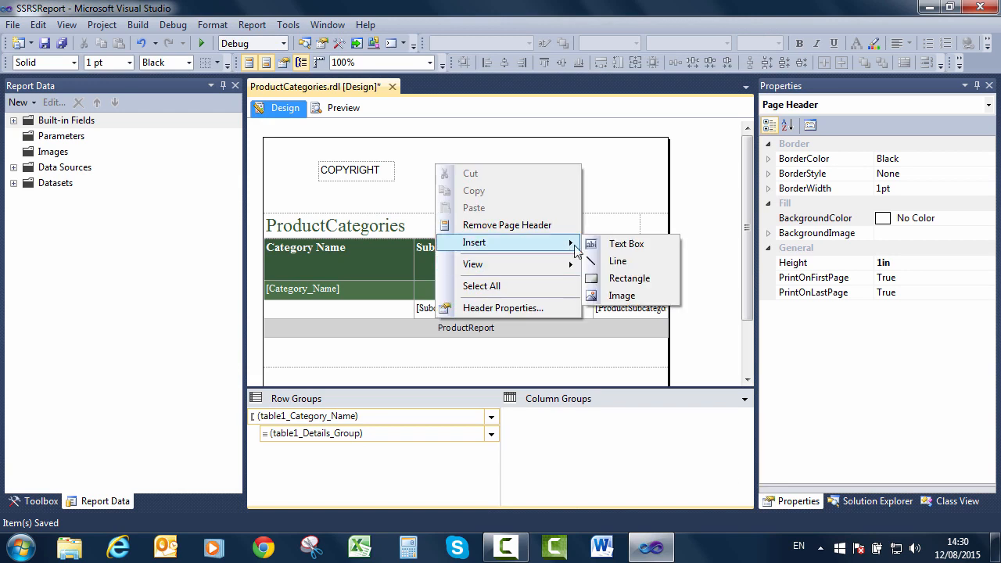
click(614, 300)
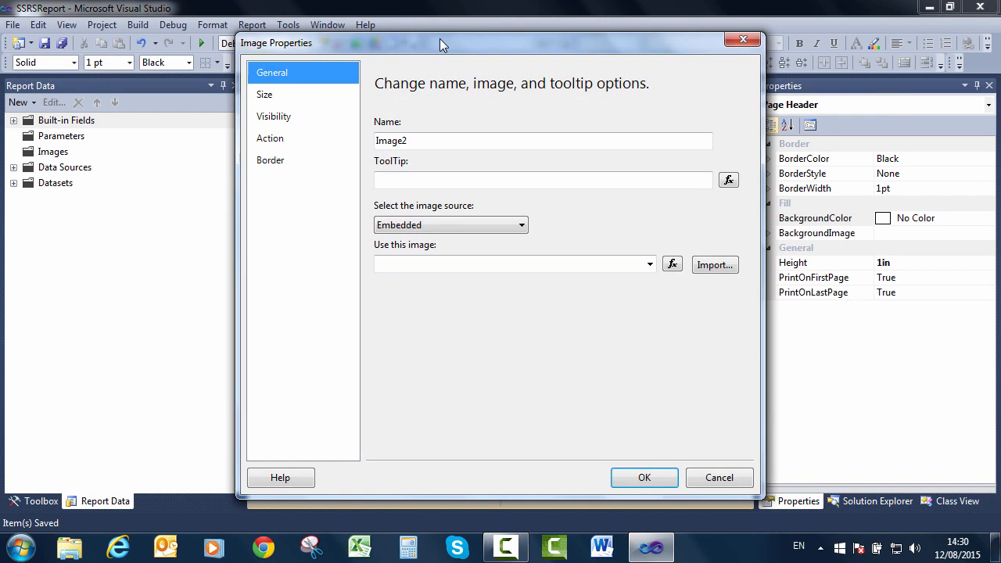
drag(440, 39, 443, 70)
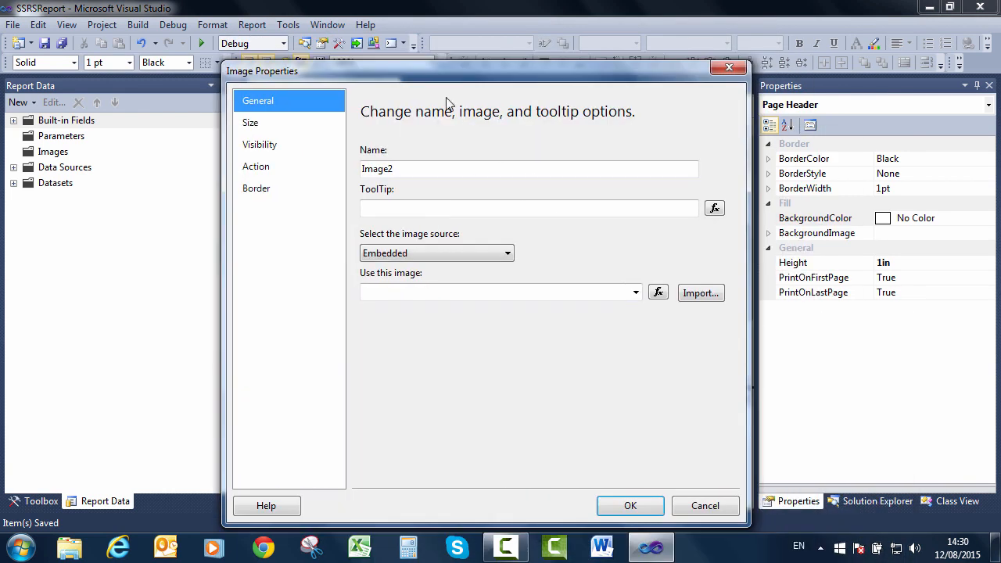
click(437, 258)
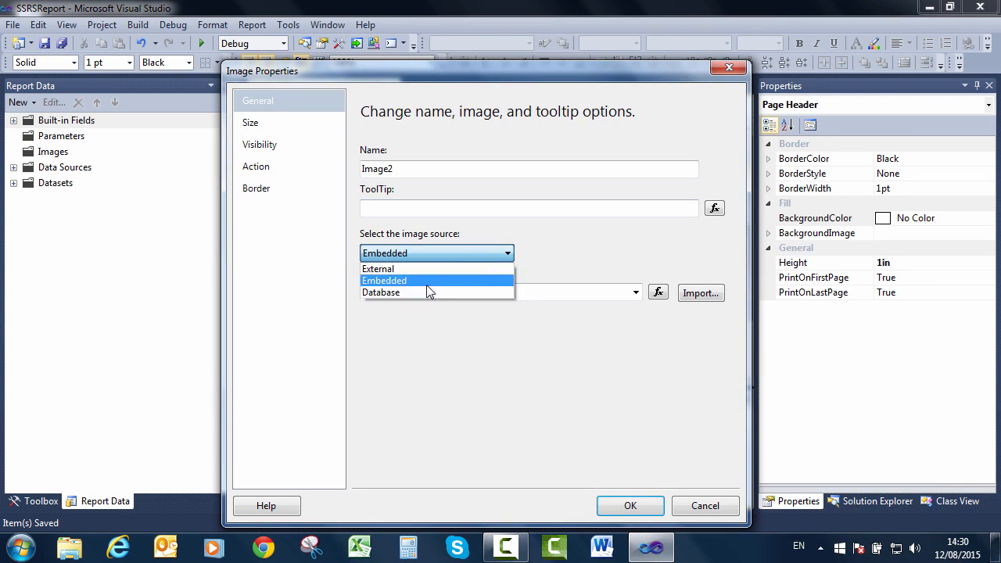
click(427, 283)
click(430, 290)
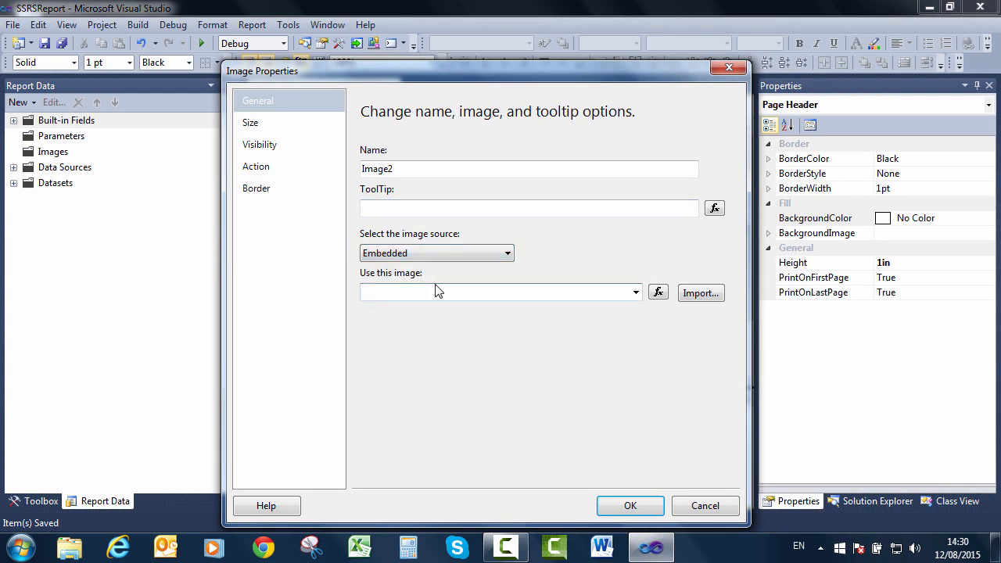
Import IMG_0528.JPG from My Pictures and place it at the header's right edge.
click(707, 295)
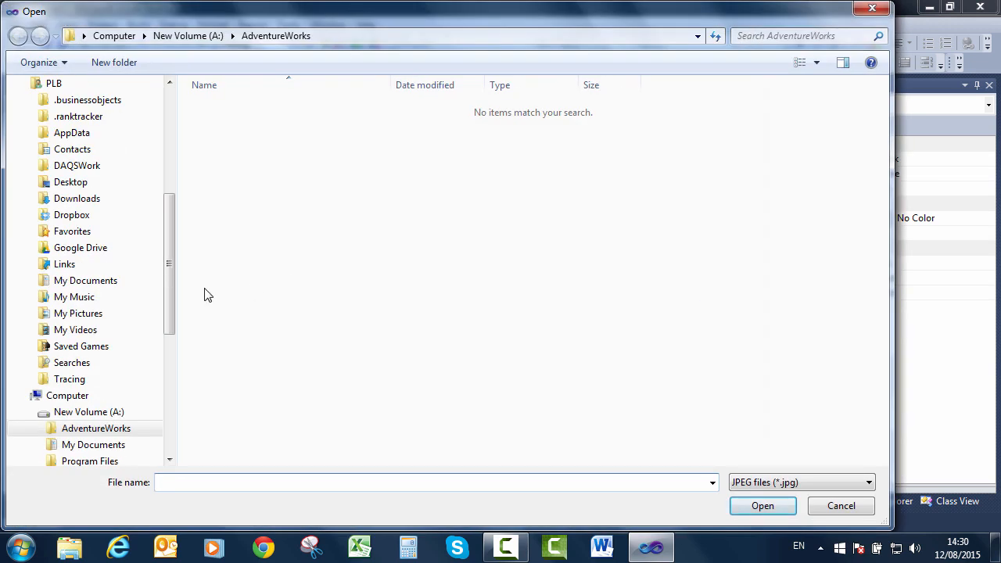
click(90, 315)
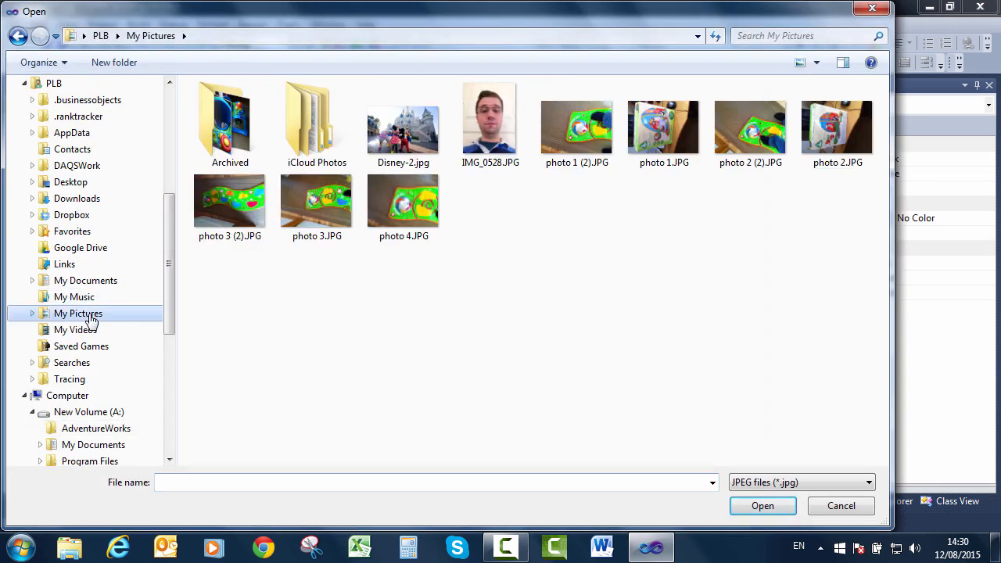
double_click(483, 128)
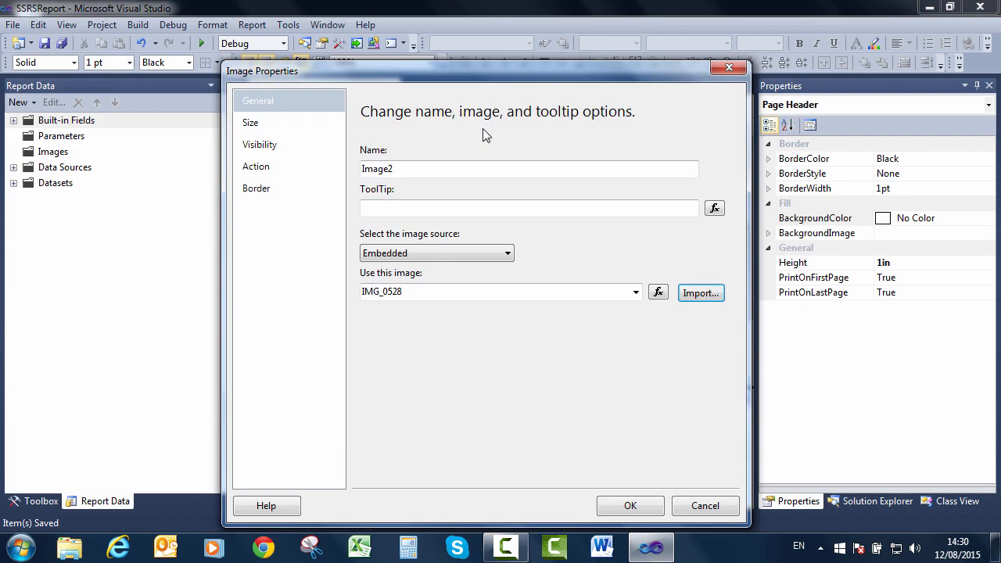
click(652, 509)
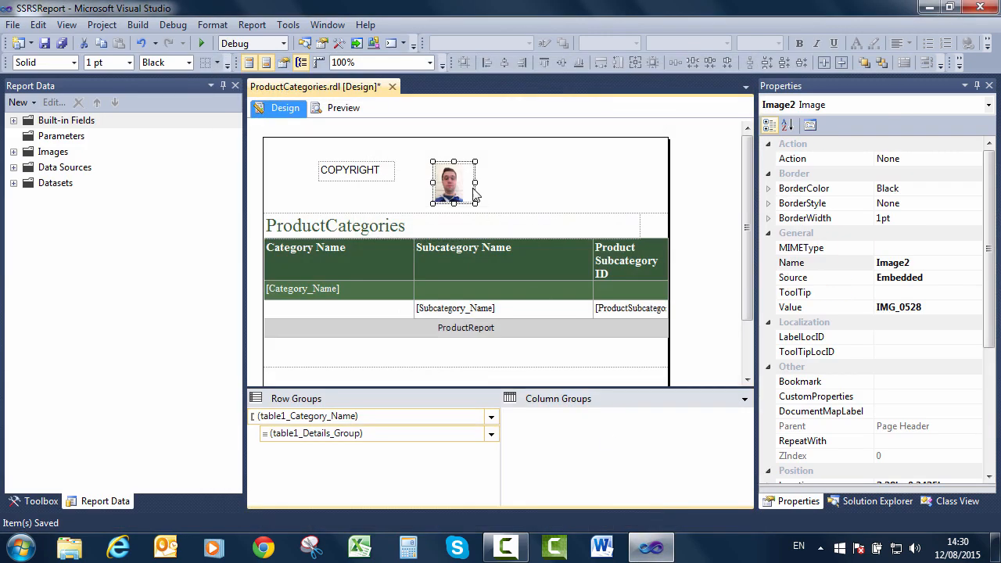
drag(464, 170, 648, 158)
Insert a line along the header bottom, from 0in to 5.38542in at 0.88417in.
click(573, 181)
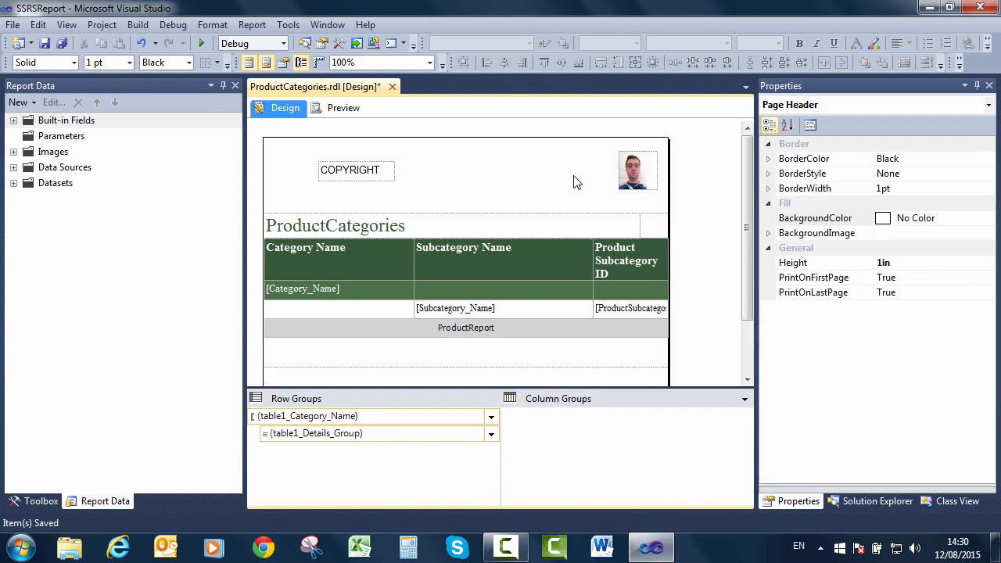
right_click(469, 158)
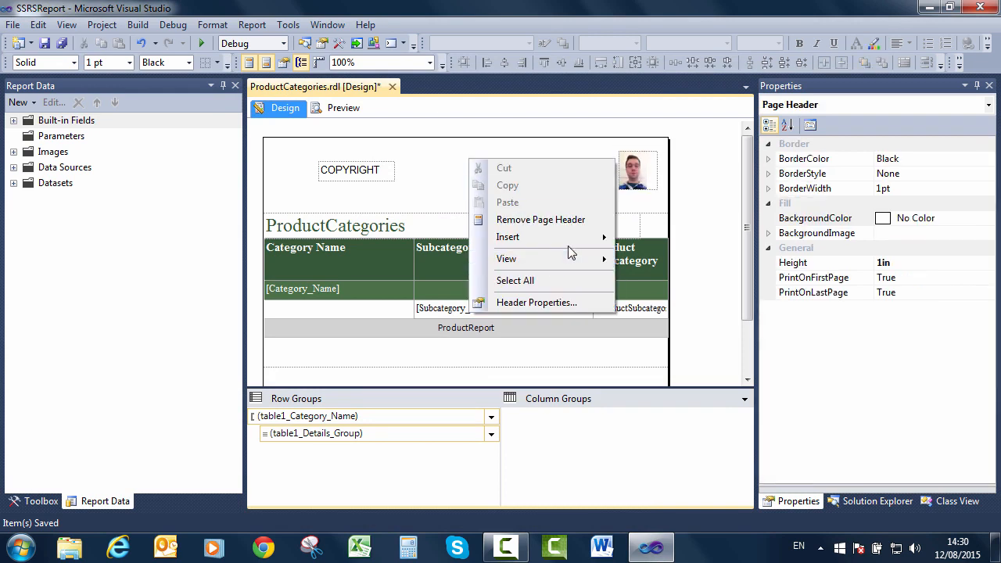
mouse_move(572, 241)
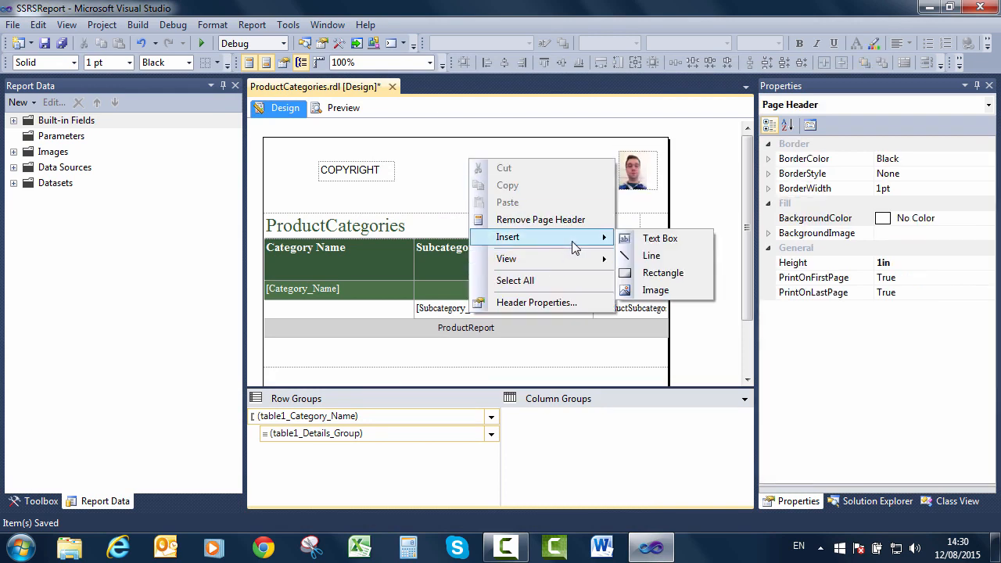
click(652, 255)
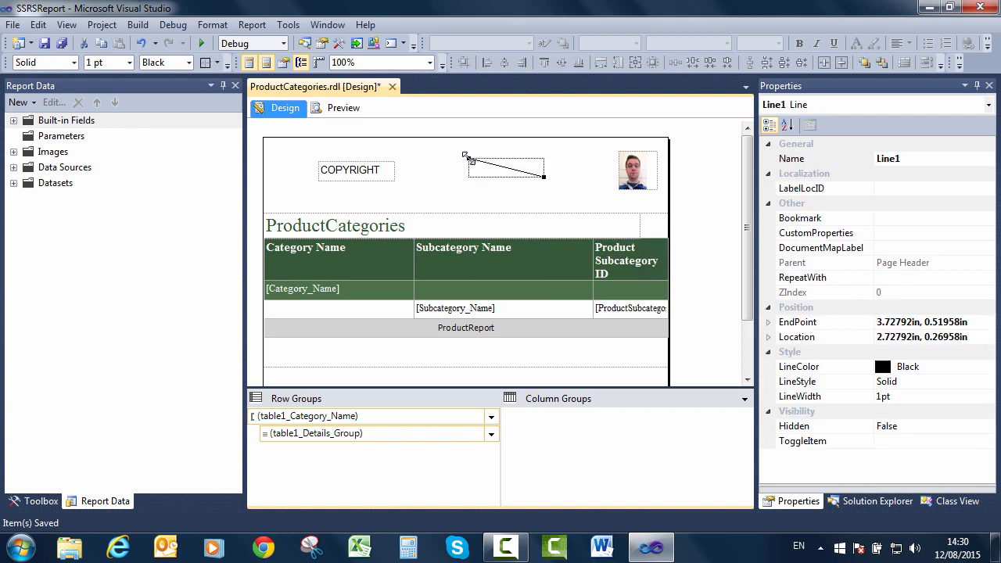
drag(468, 158, 263, 204)
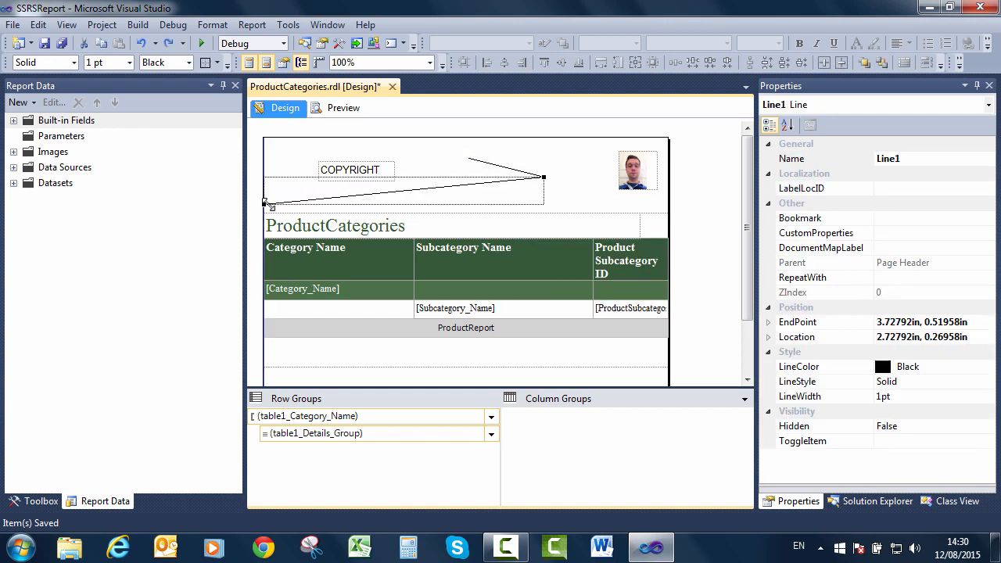
drag(543, 177, 666, 205)
click(532, 201)
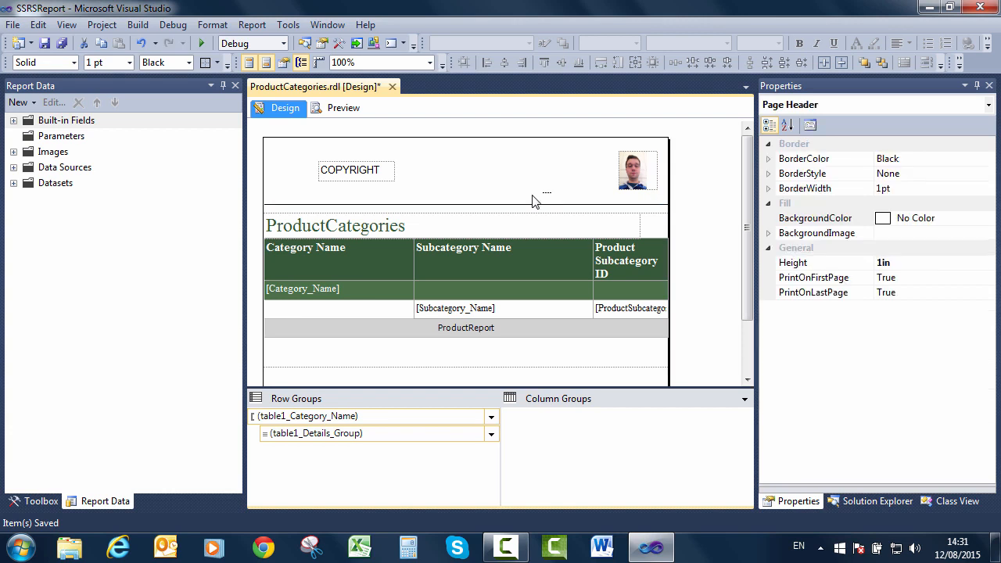
click(521, 206)
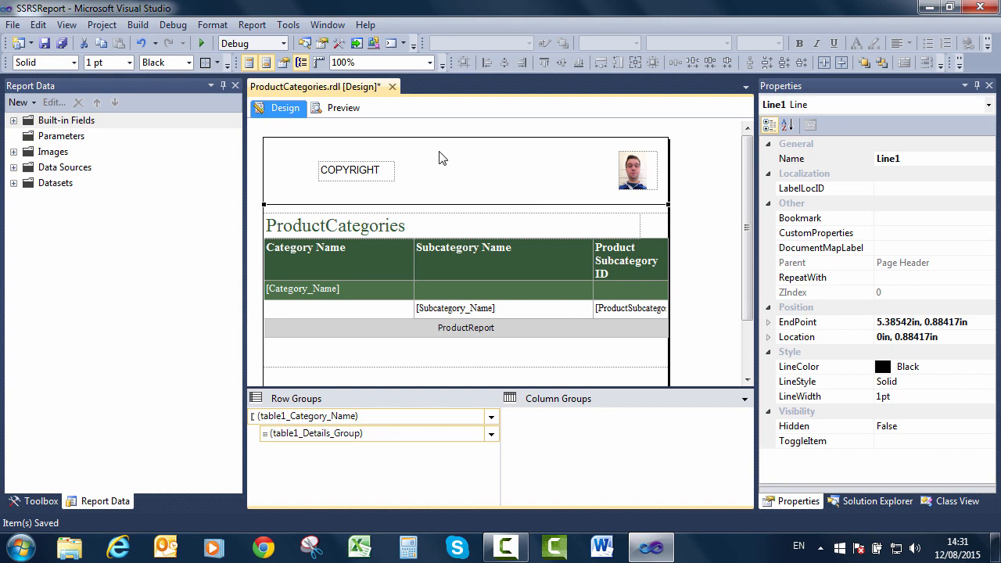
Insert a rectangle in the page header and resize it around the COPYRIGHT text and picture.
right_click(458, 172)
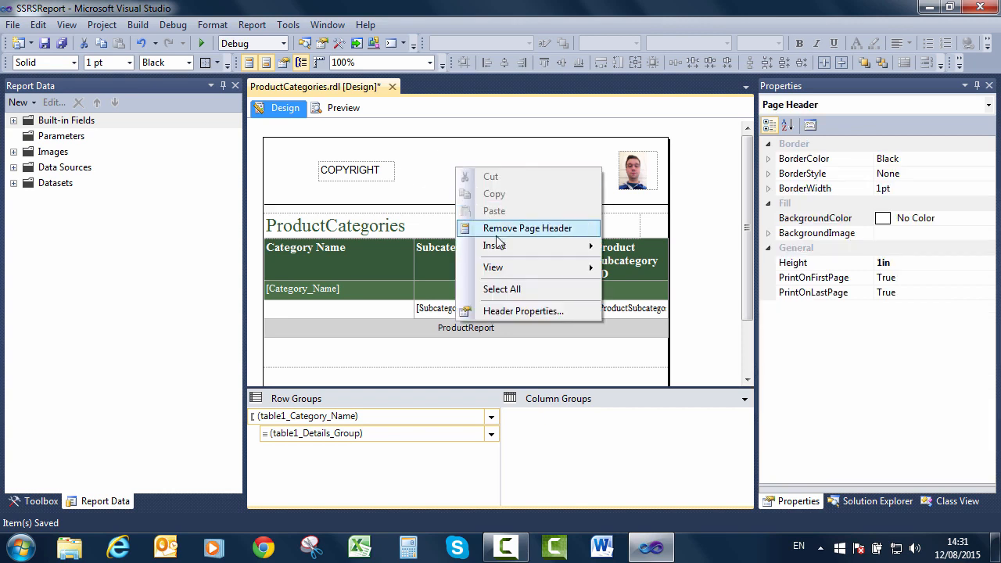
mouse_move(502, 249)
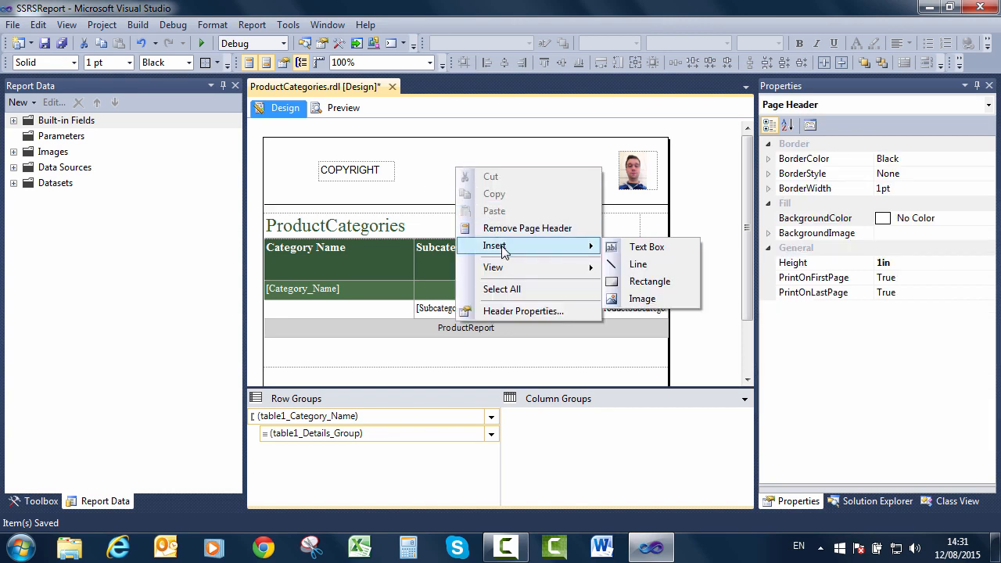
click(671, 281)
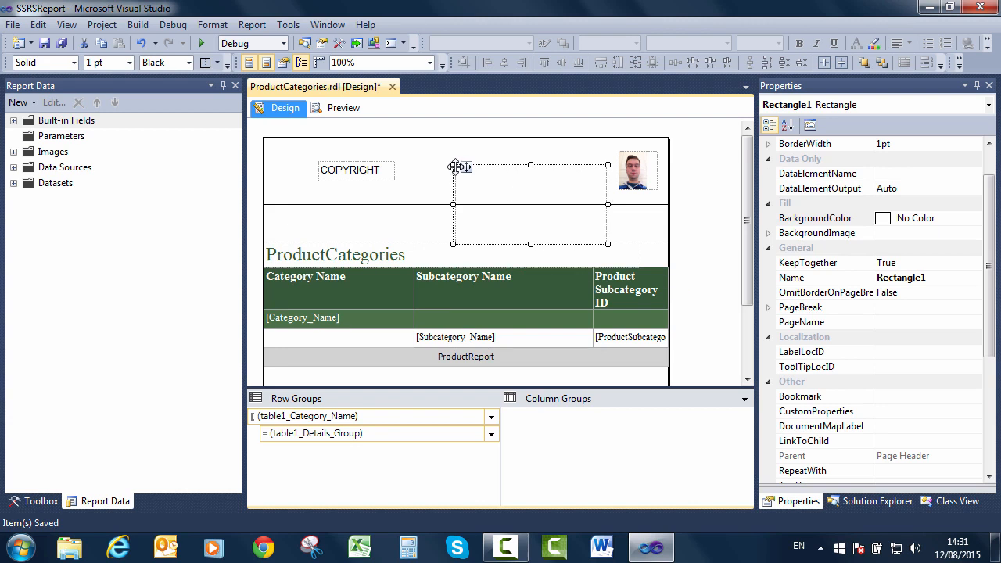
drag(454, 164, 274, 145)
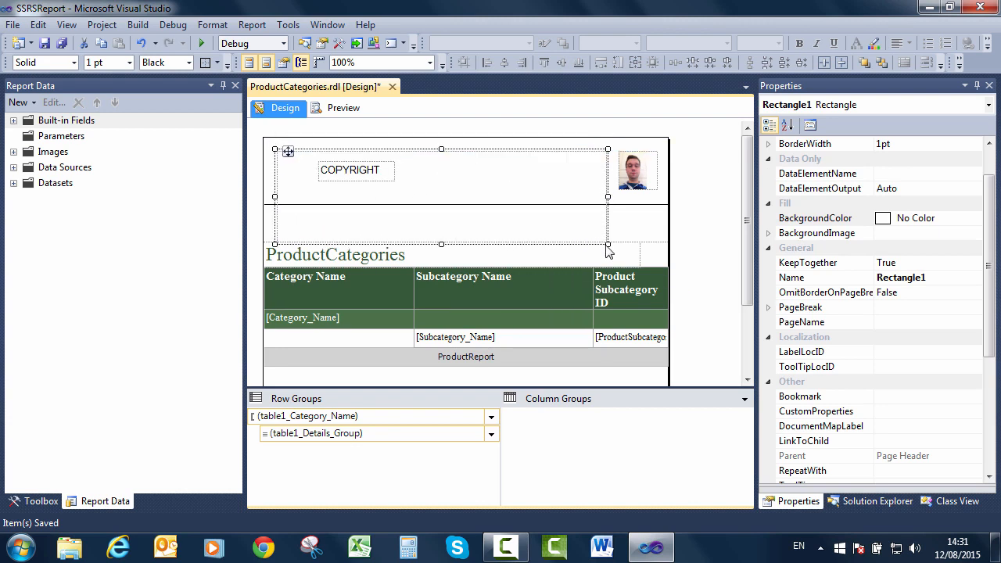
drag(608, 245, 658, 203)
click(595, 224)
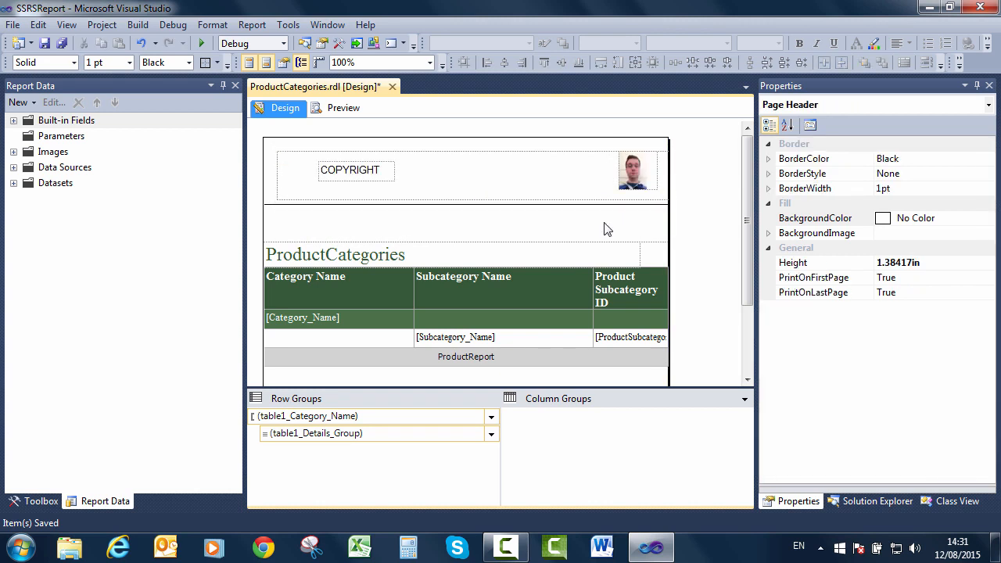
Insert an empty text box, Textbox12, into the page footer and bring up its options.
click(749, 342)
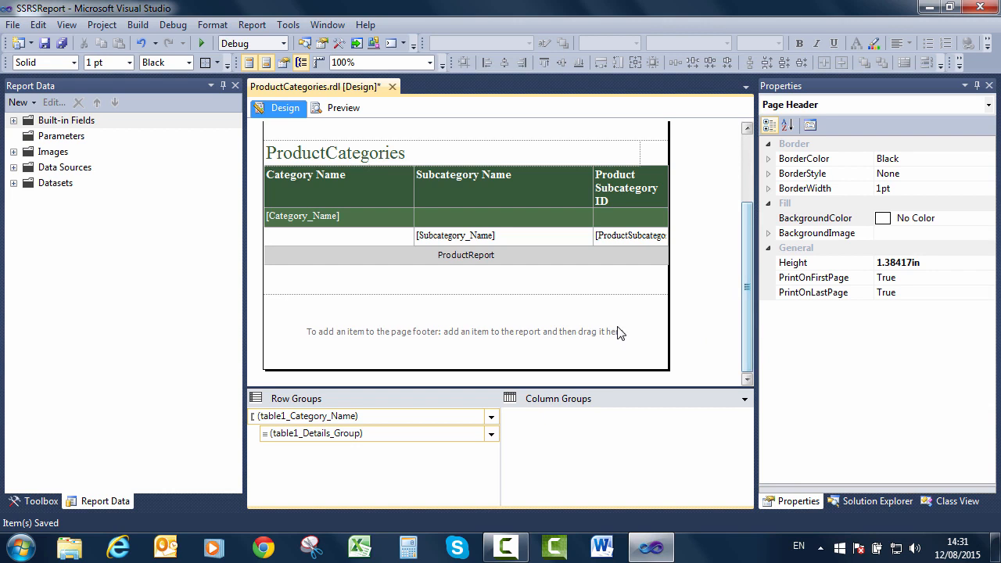
right_click(365, 319)
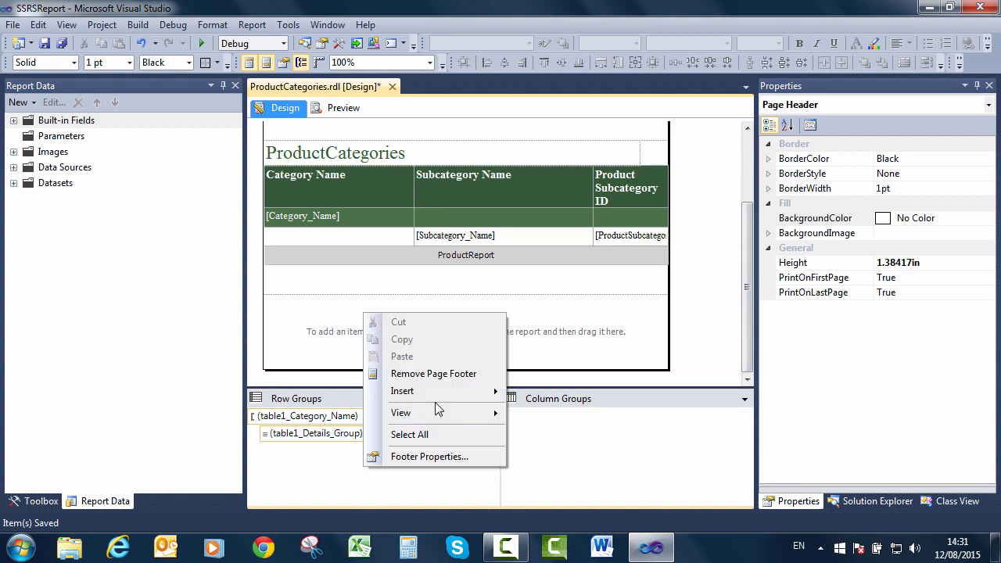
mouse_move(460, 393)
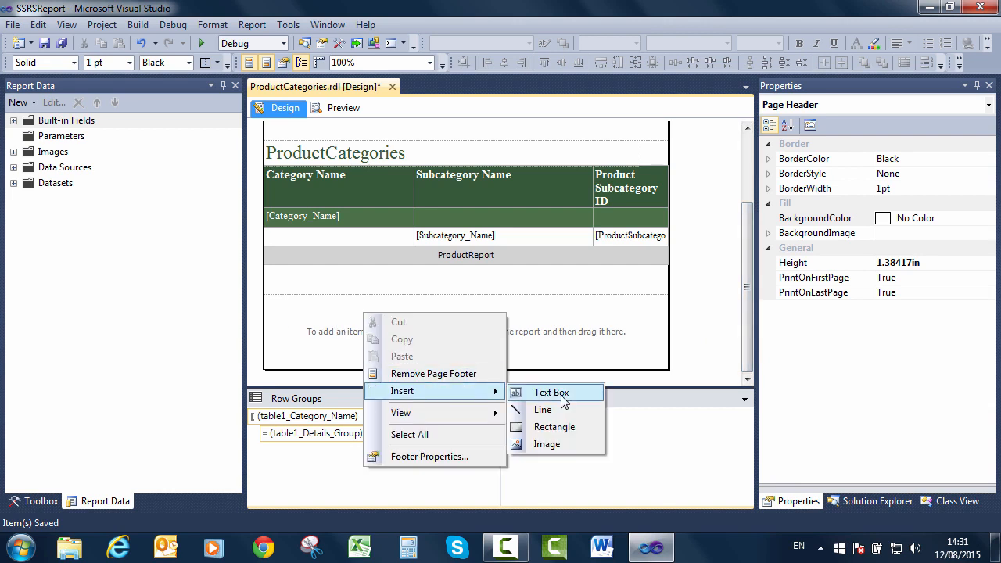
click(556, 394)
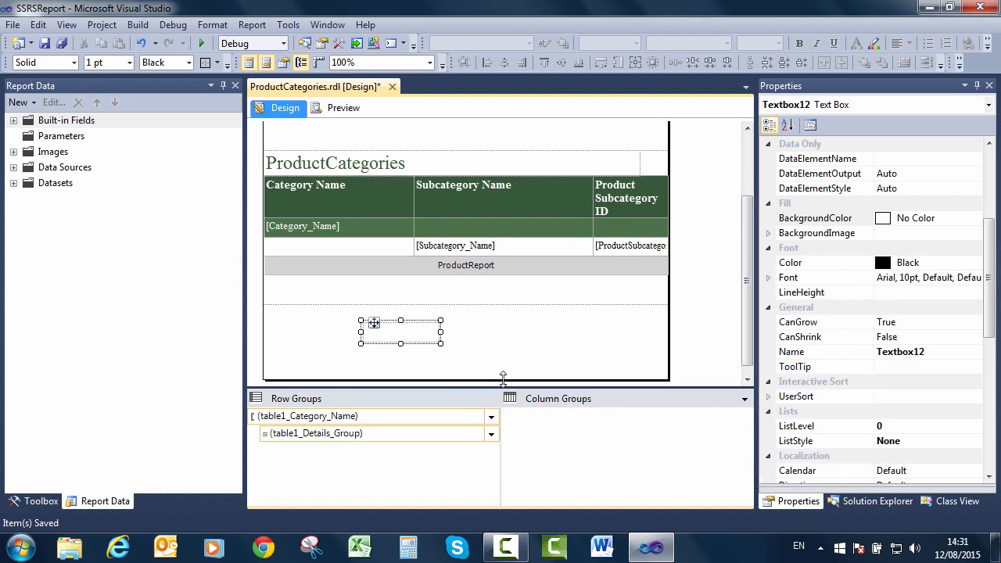
click(383, 338)
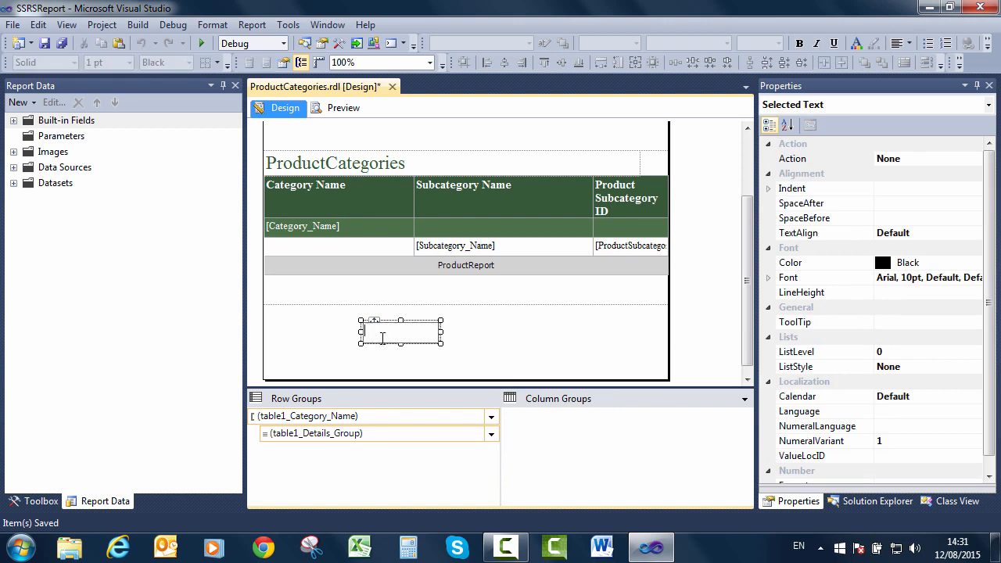
right_click(380, 334)
click(374, 335)
click(371, 367)
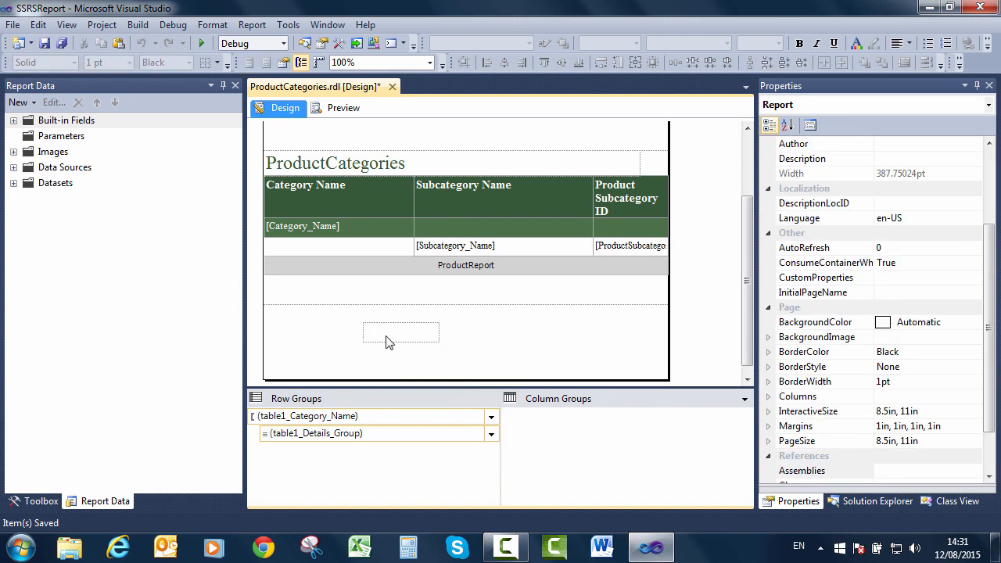
right_click(384, 327)
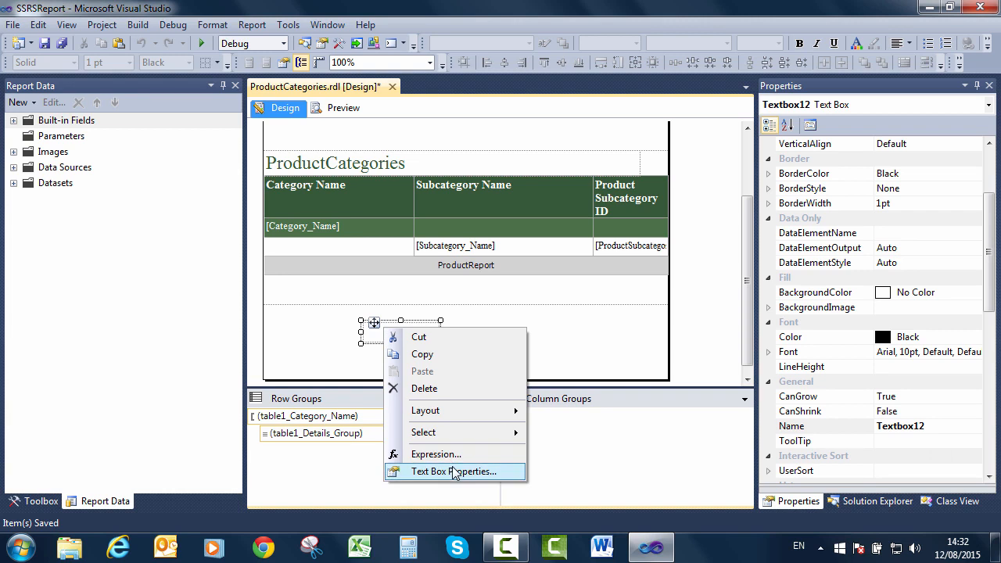
In Textbox12's expression editor, review the PageName, PageNumber and TotalPages fields and type "Page ".
click(438, 454)
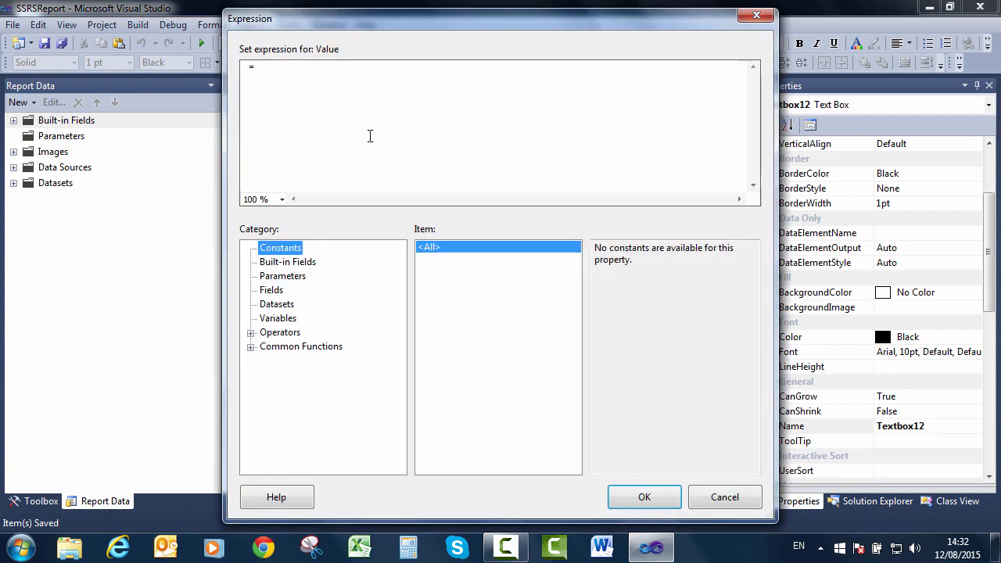
click(305, 266)
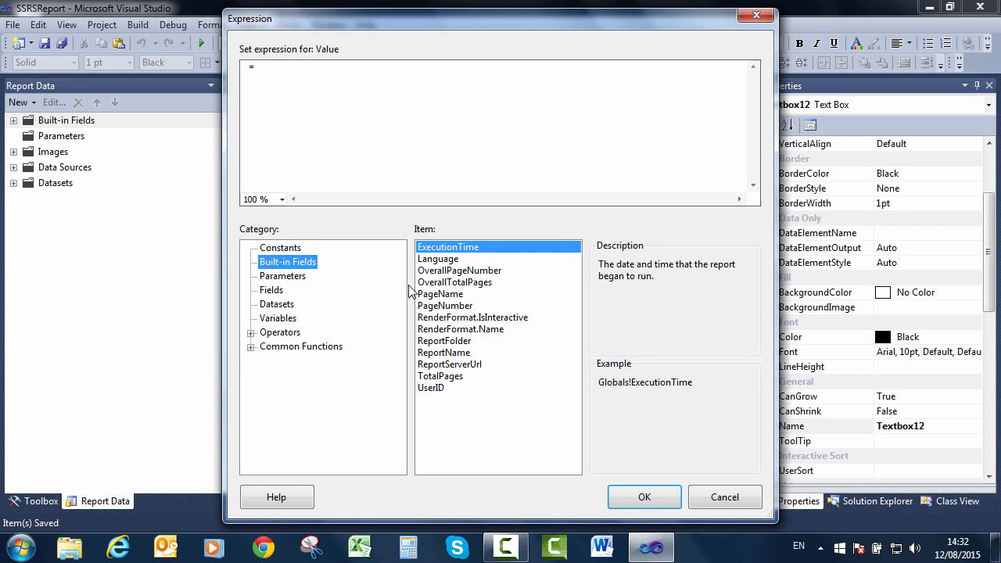
click(464, 296)
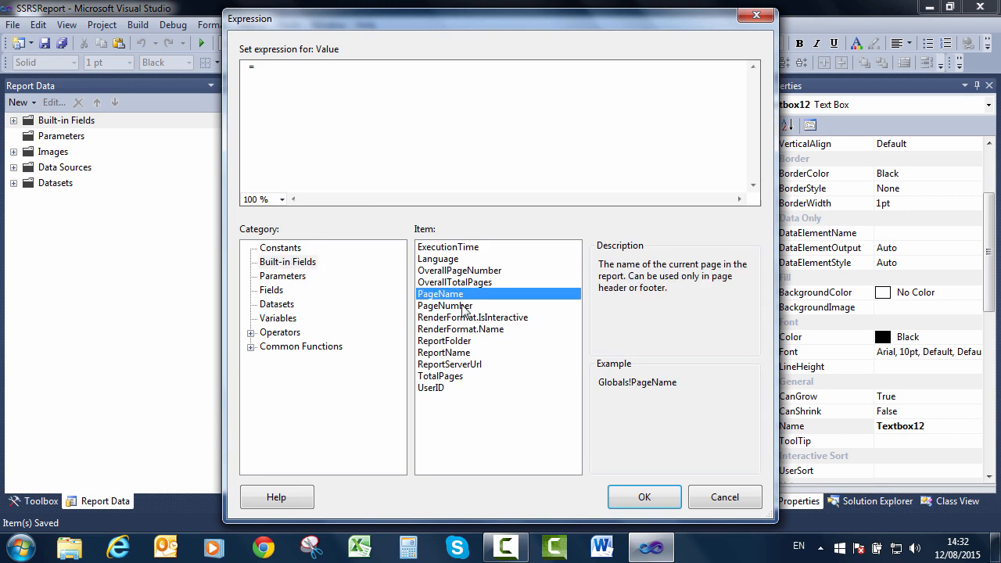
click(464, 307)
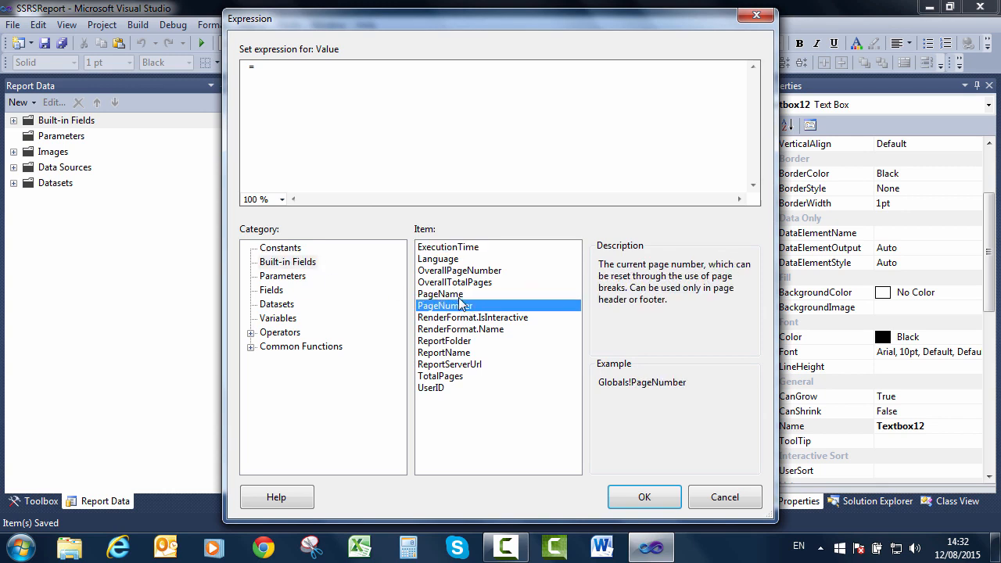
click(452, 378)
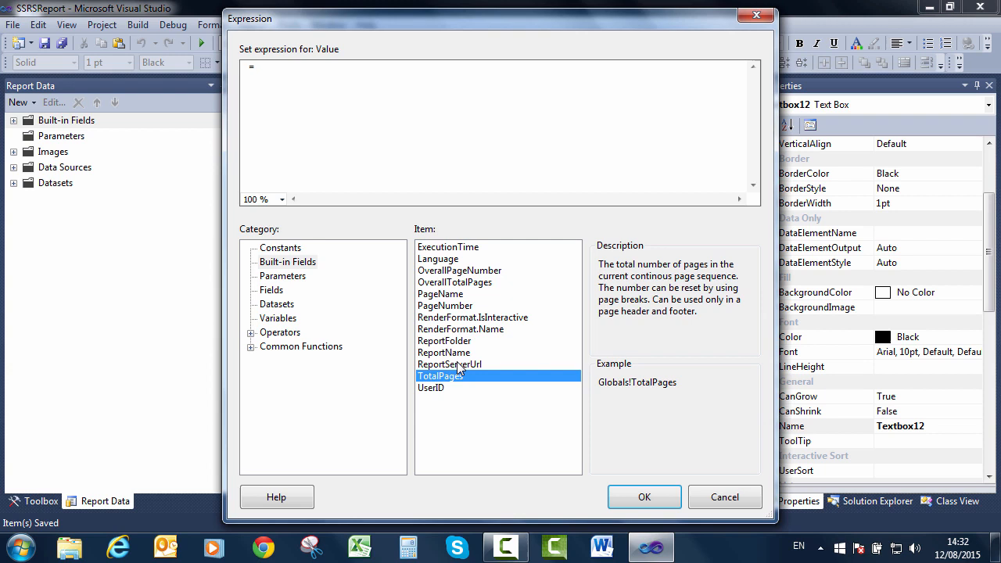
click(467, 298)
click(471, 307)
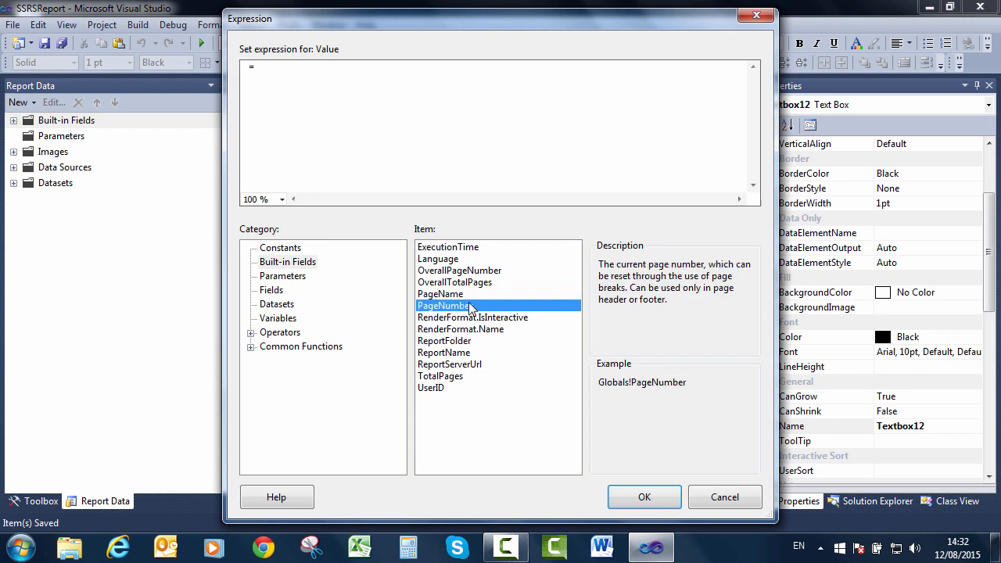
click(461, 376)
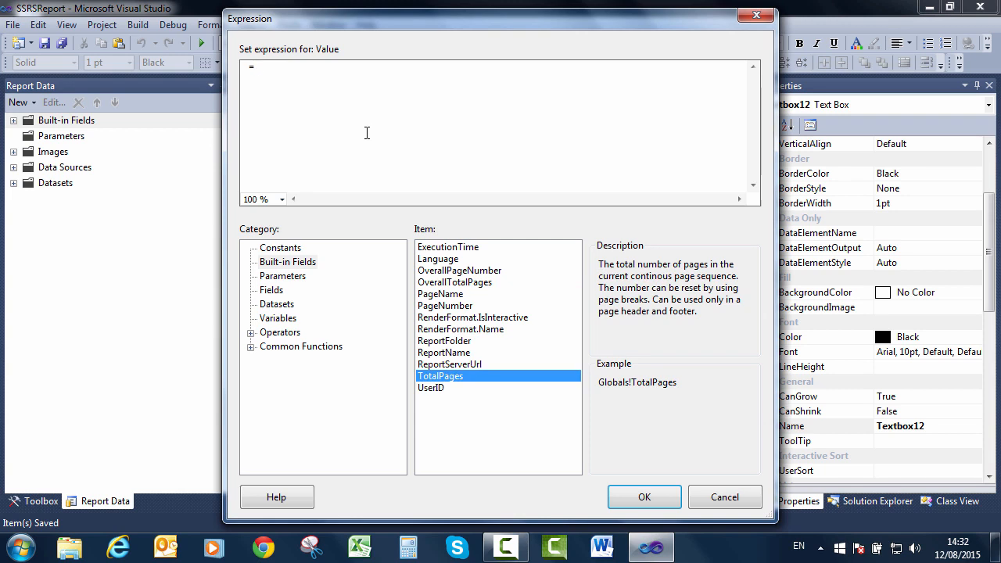
text(age)
Compare the + and & concatenation operators and append & to make ="Page " &.
click(266, 332)
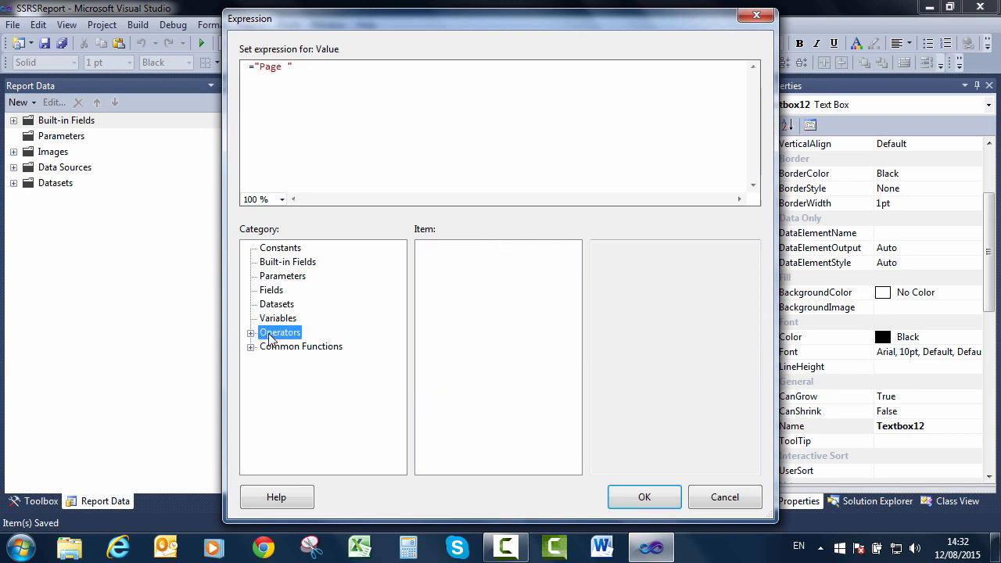
click(250, 333)
click(293, 349)
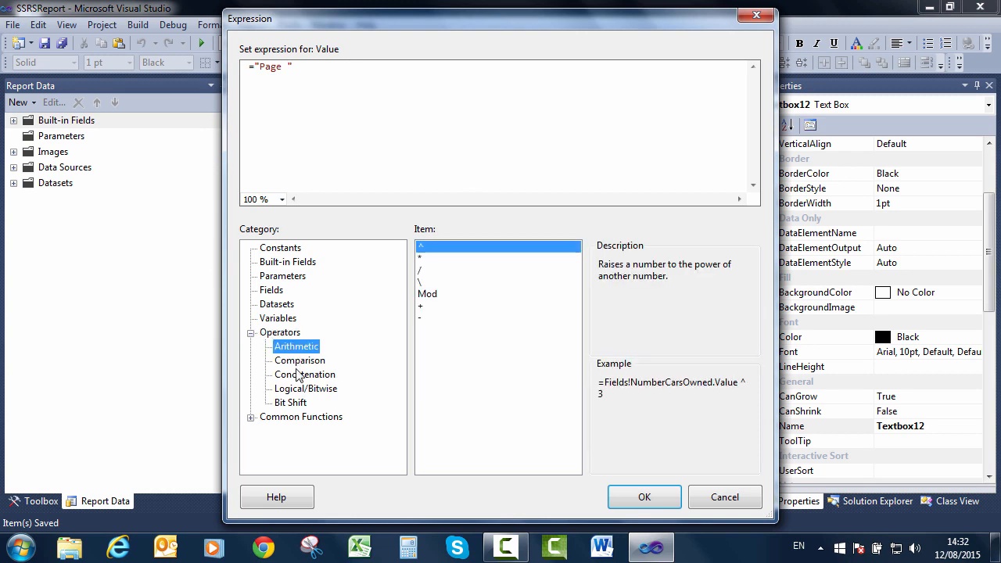
click(301, 376)
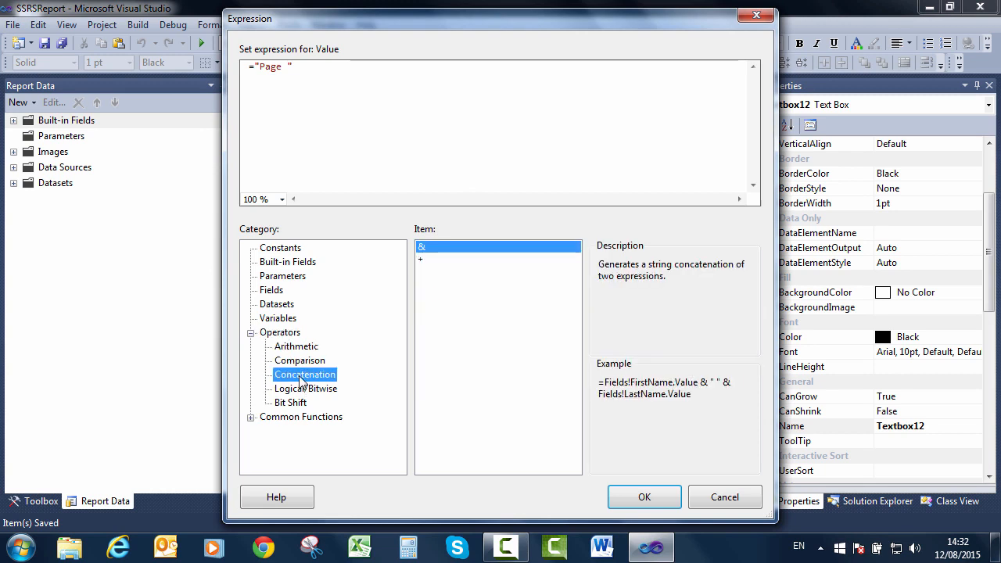
click(478, 258)
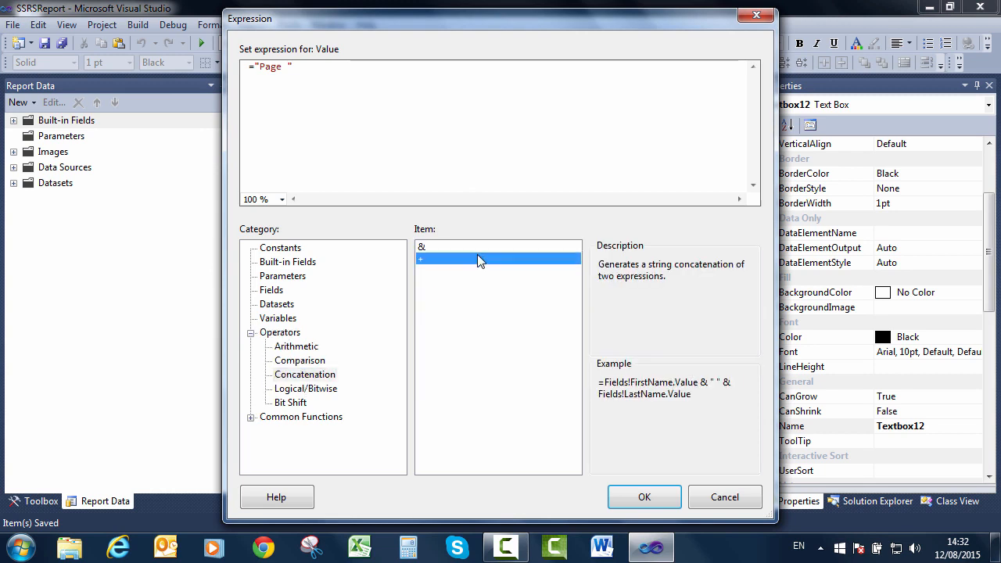
click(483, 247)
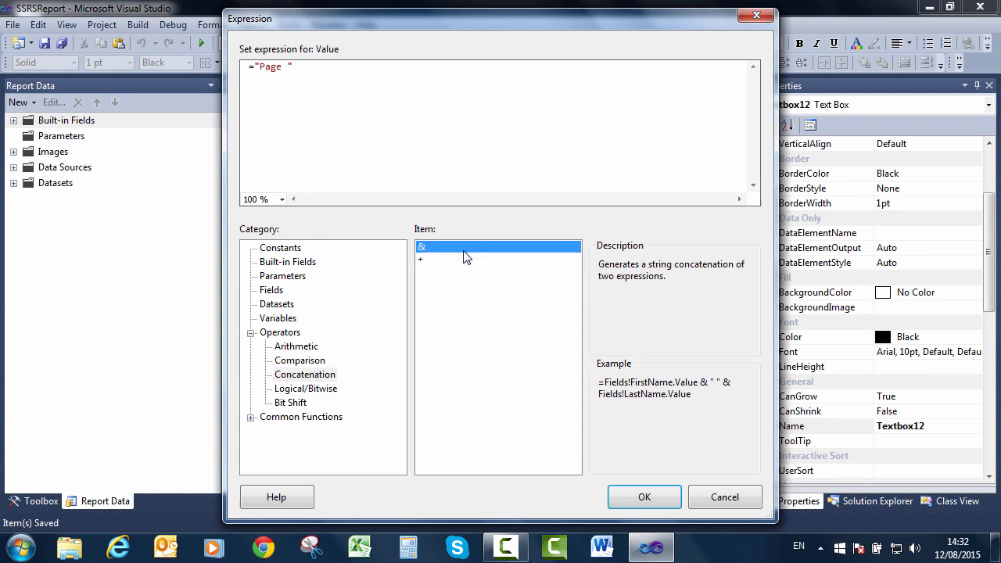
click(439, 267)
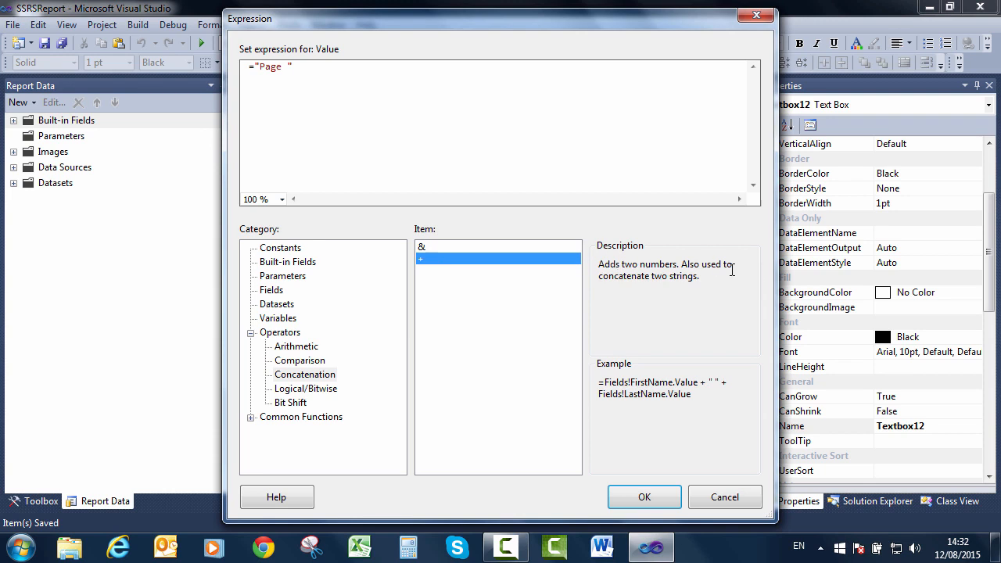
drag(684, 266, 728, 278)
click(736, 281)
click(439, 247)
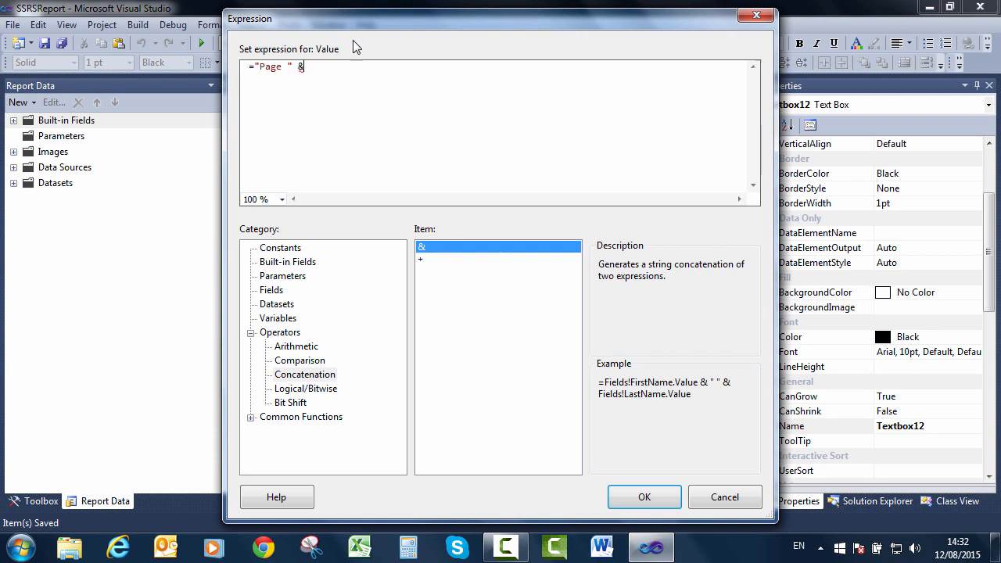
click(301, 264)
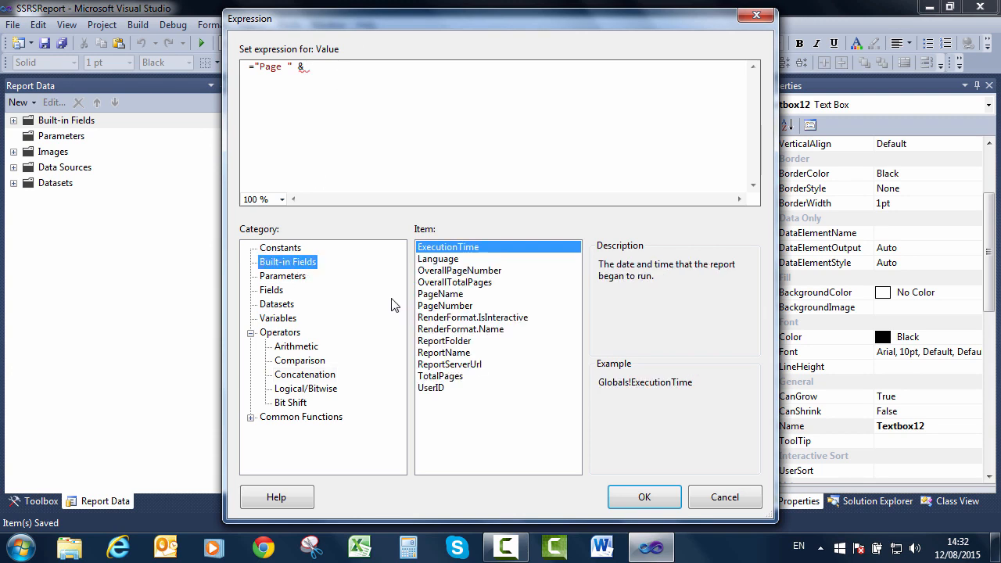
Append Globals!PageNumber, " of " and Globals!TotalPages to the expression and confirm it.
double_click(432, 306)
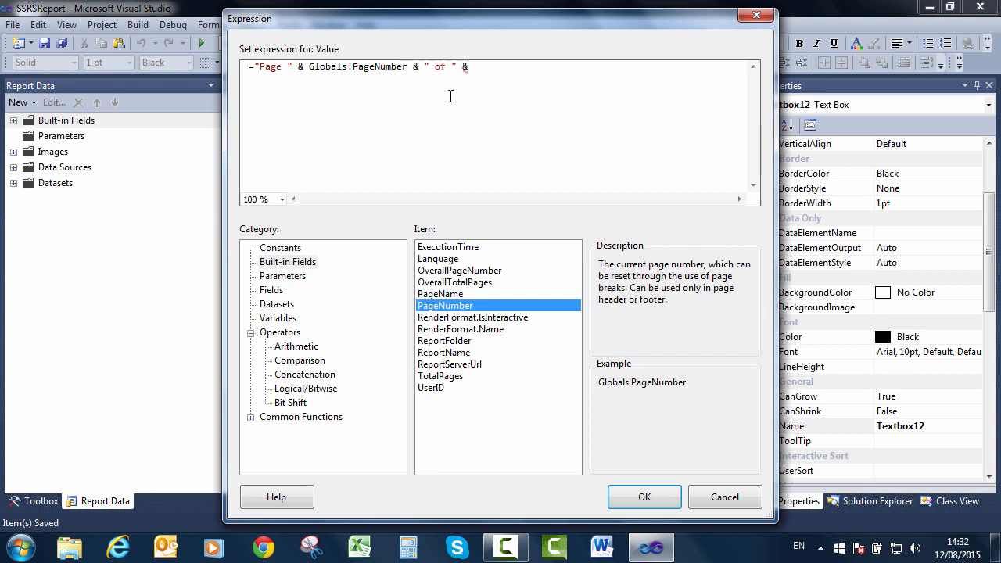
double_click(460, 378)
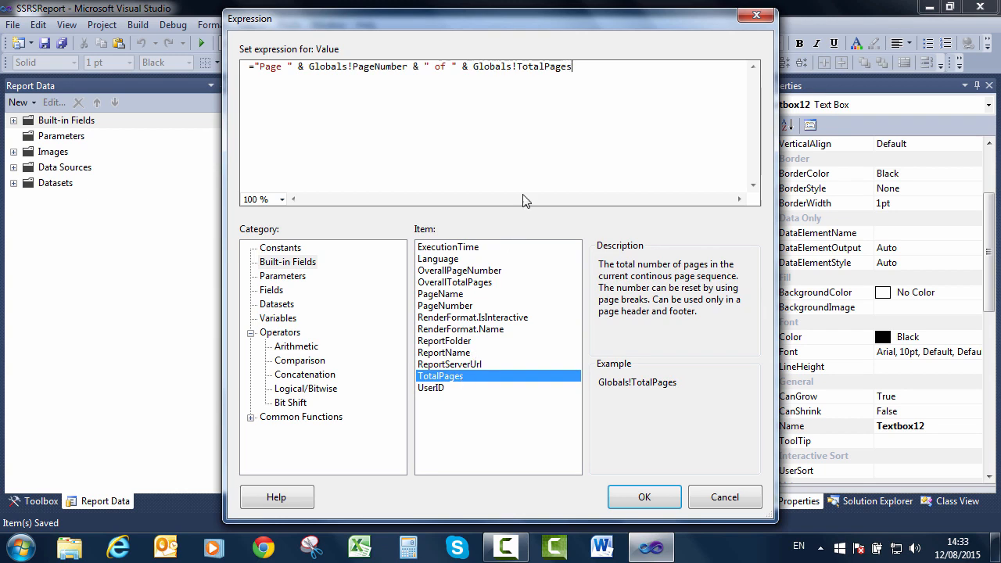
click(488, 283)
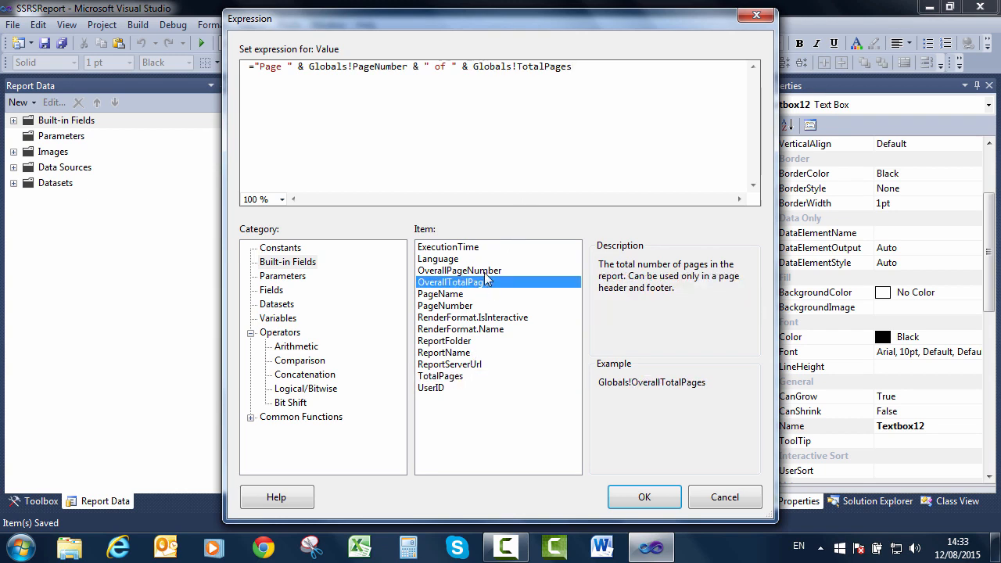
click(487, 270)
click(485, 282)
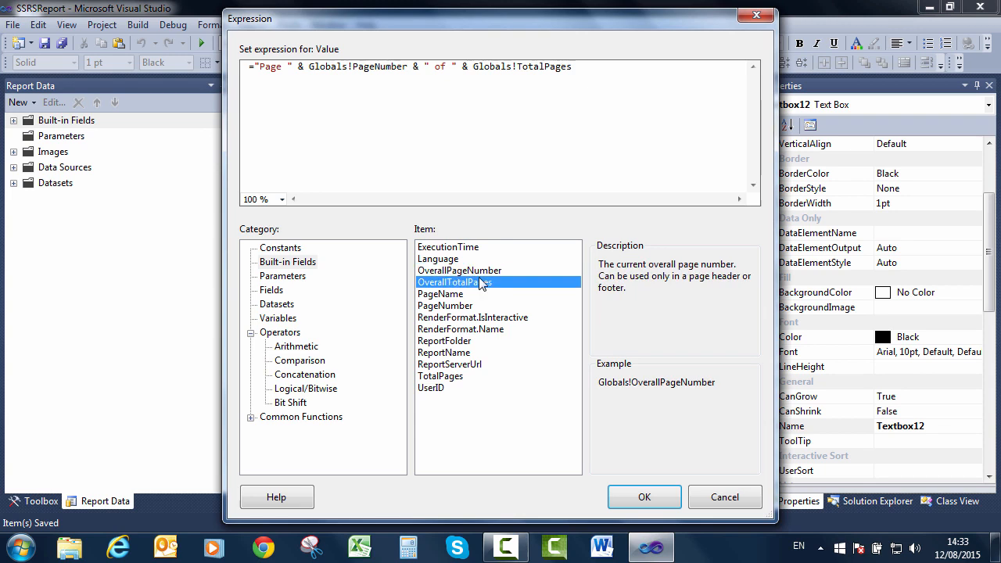
click(459, 376)
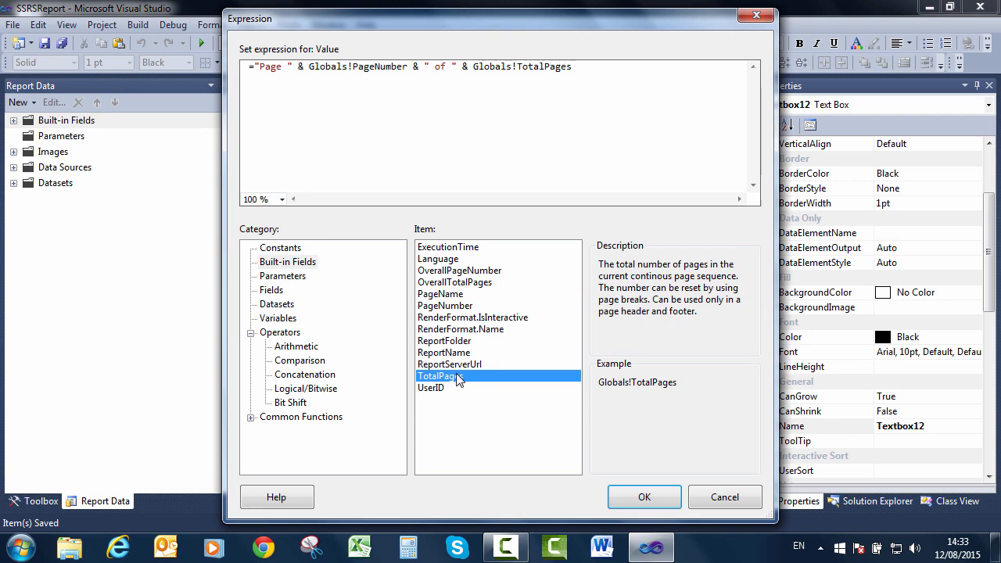
click(657, 504)
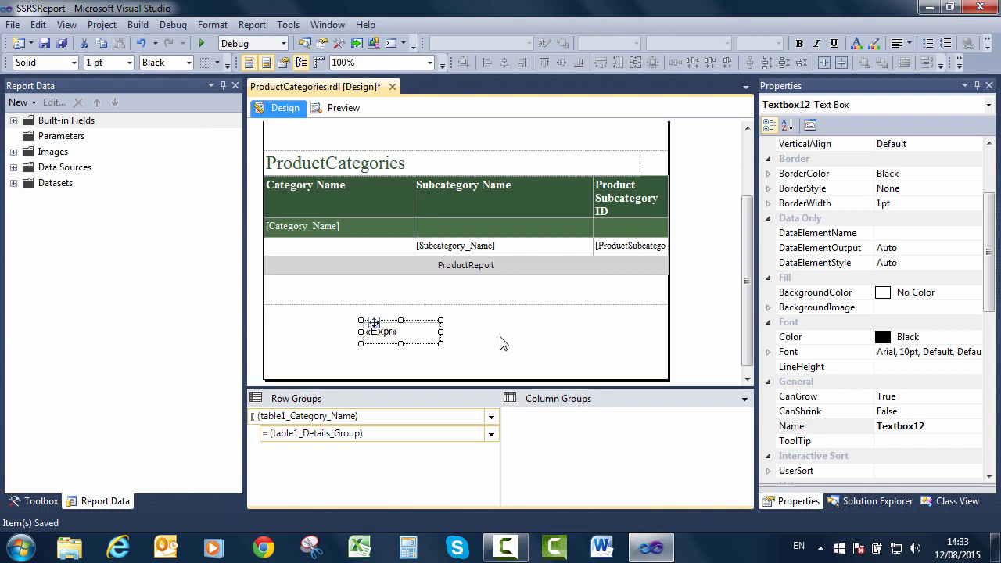
Widen and centre the footer page-number box, then render the report preview.
click(485, 352)
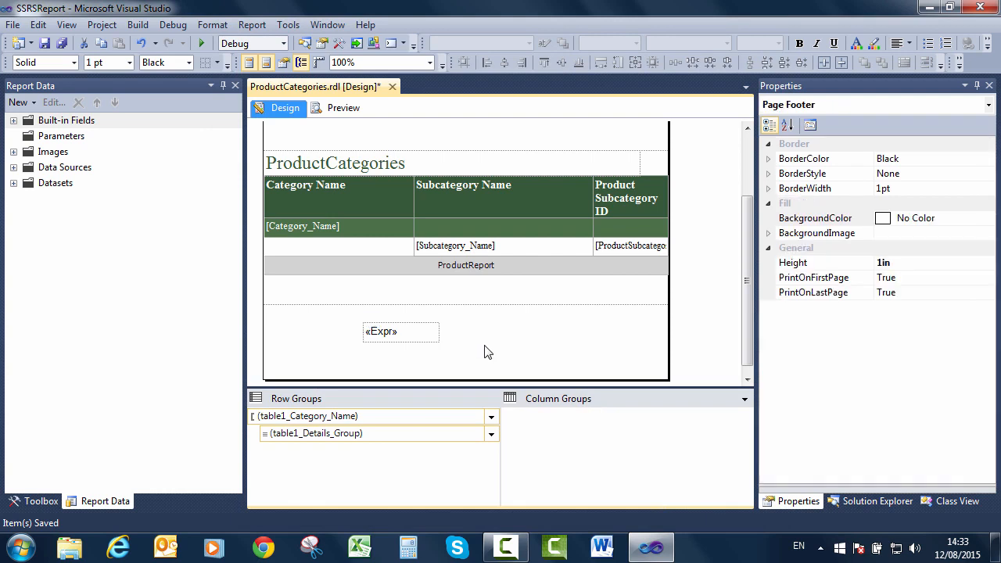
click(441, 334)
drag(441, 335, 583, 335)
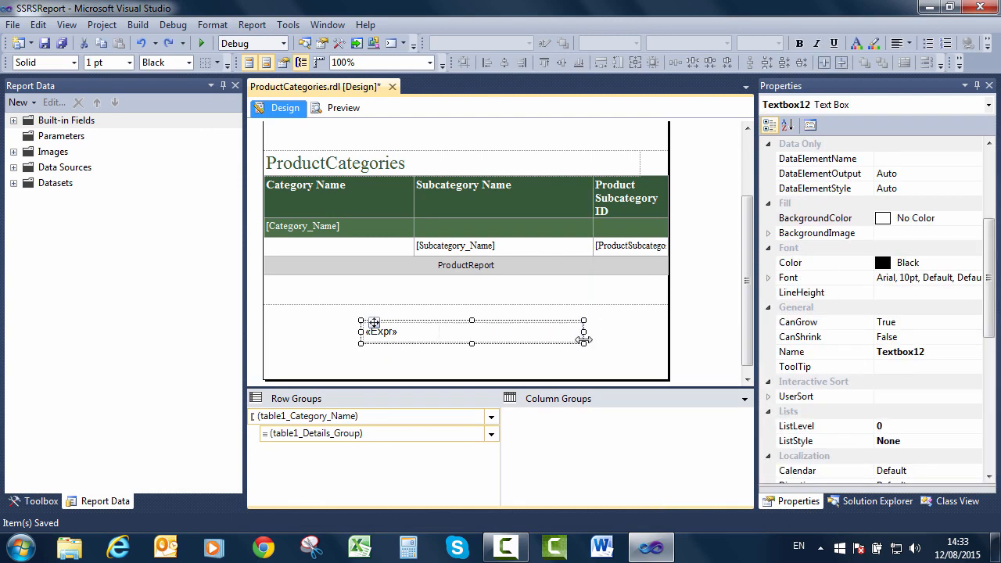
click(909, 44)
click(453, 369)
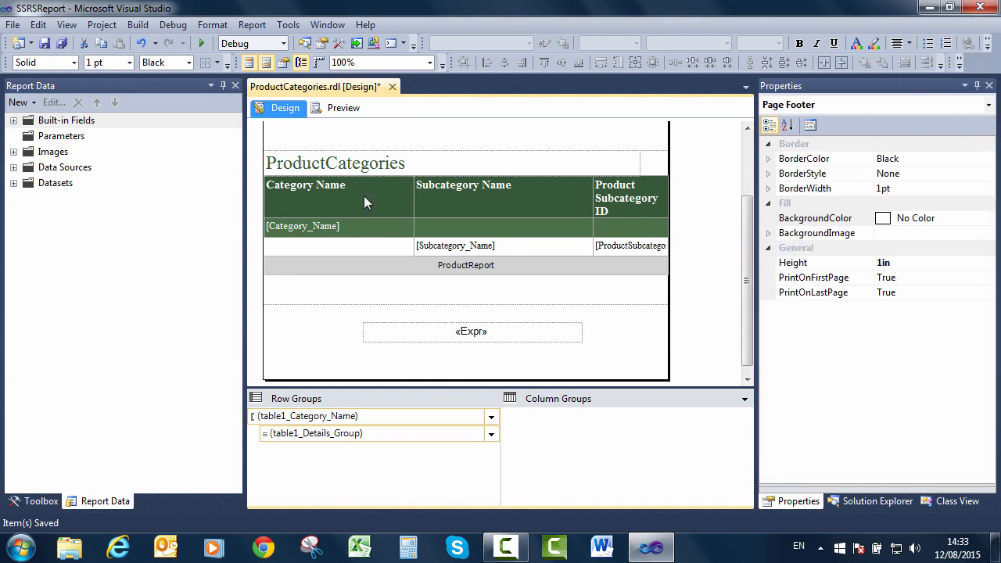
click(344, 108)
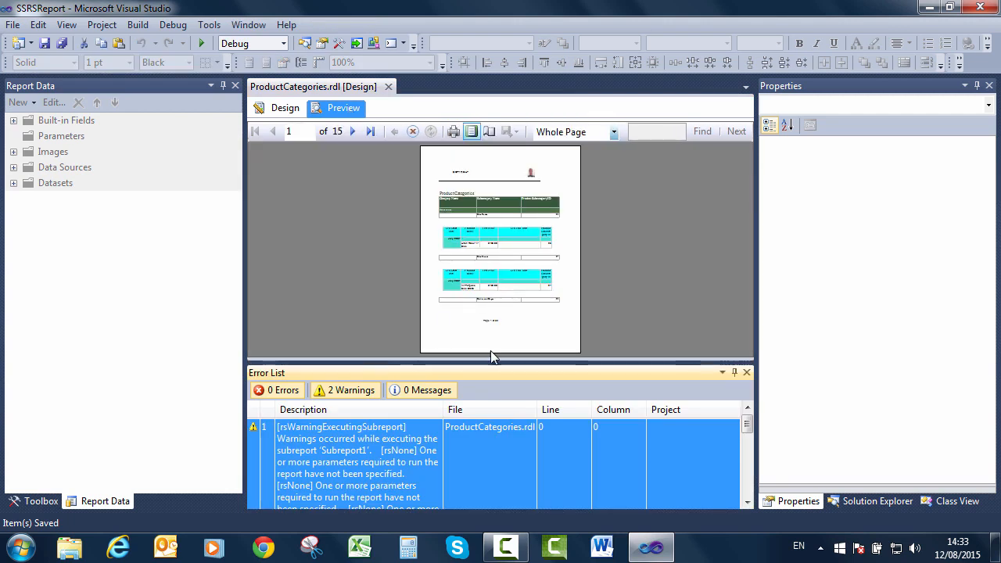
Close the Error List and inspect page 1 at 150% zoom down to its 'Page 1 of 32' footer.
click(746, 373)
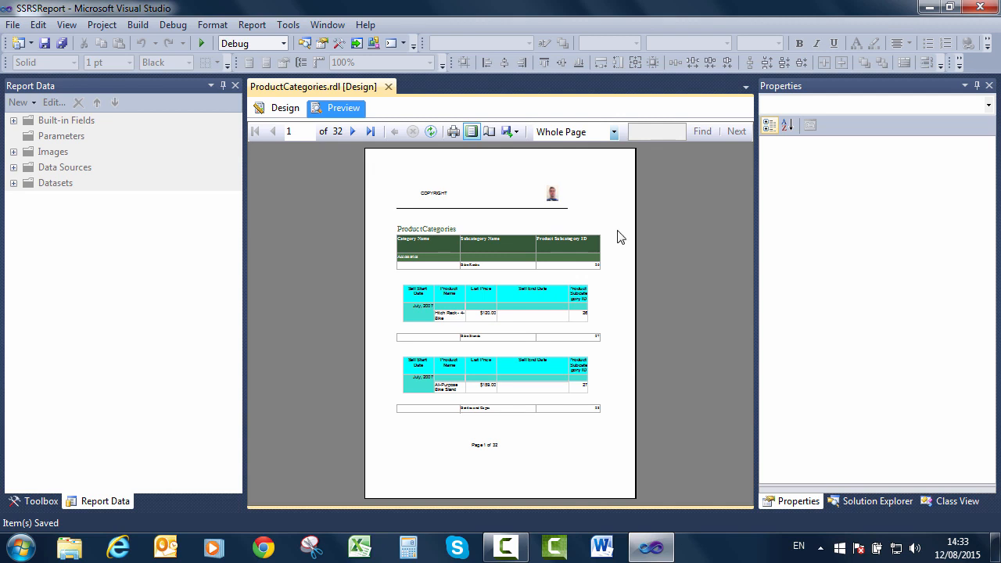
click(614, 132)
click(577, 229)
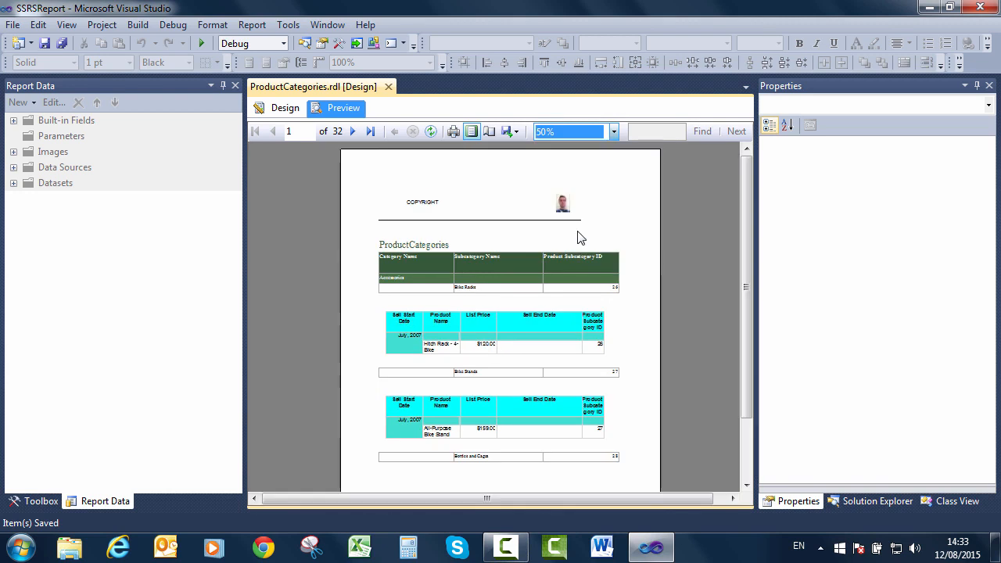
click(613, 133)
click(579, 196)
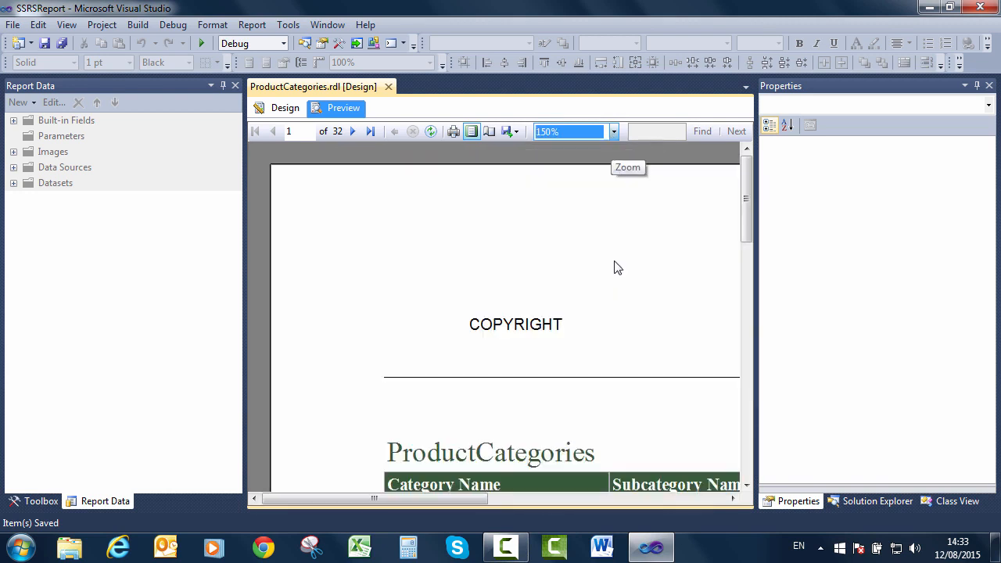
scroll(743, 449, down, 5)
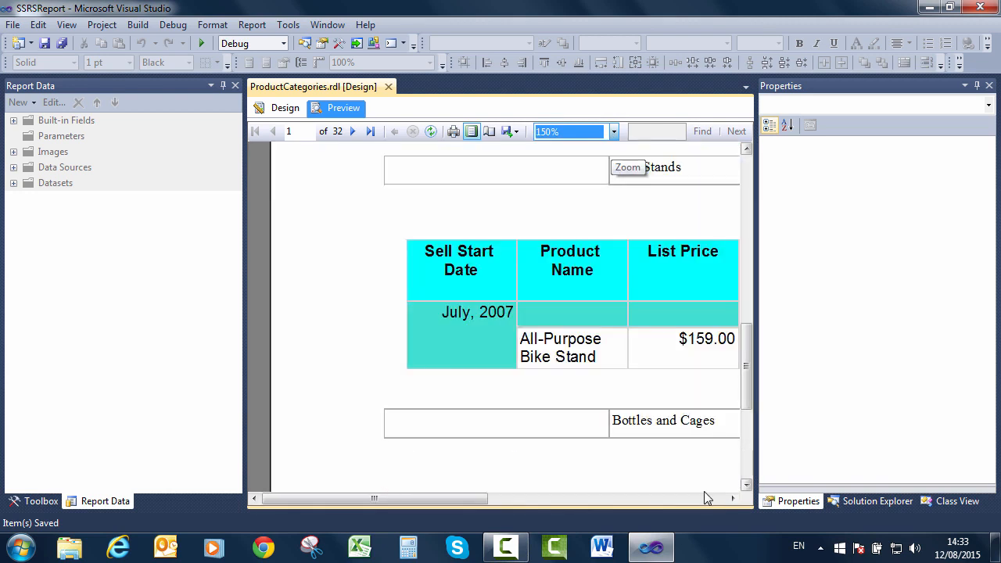
scroll(727, 484, down, 3)
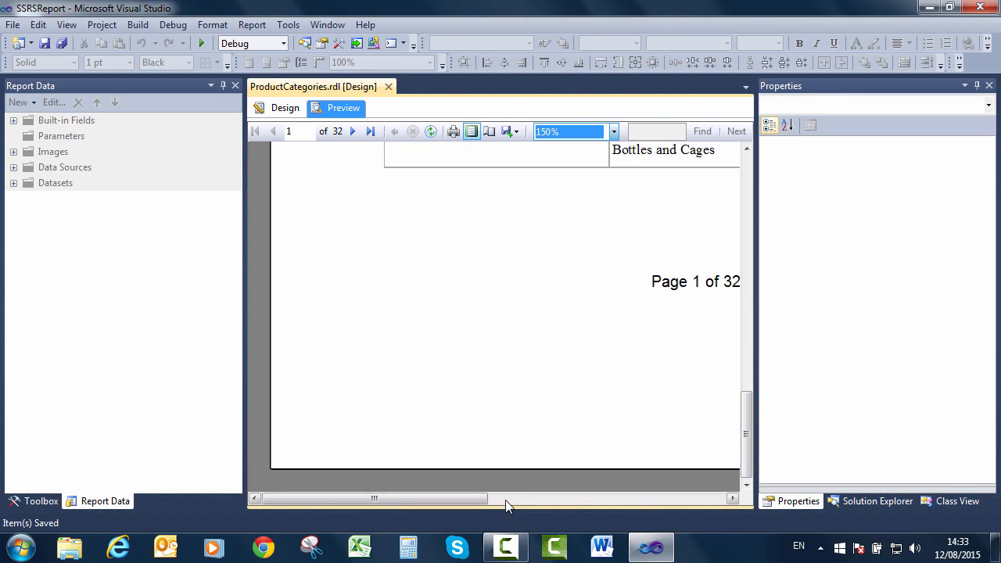
drag(487, 499, 552, 501)
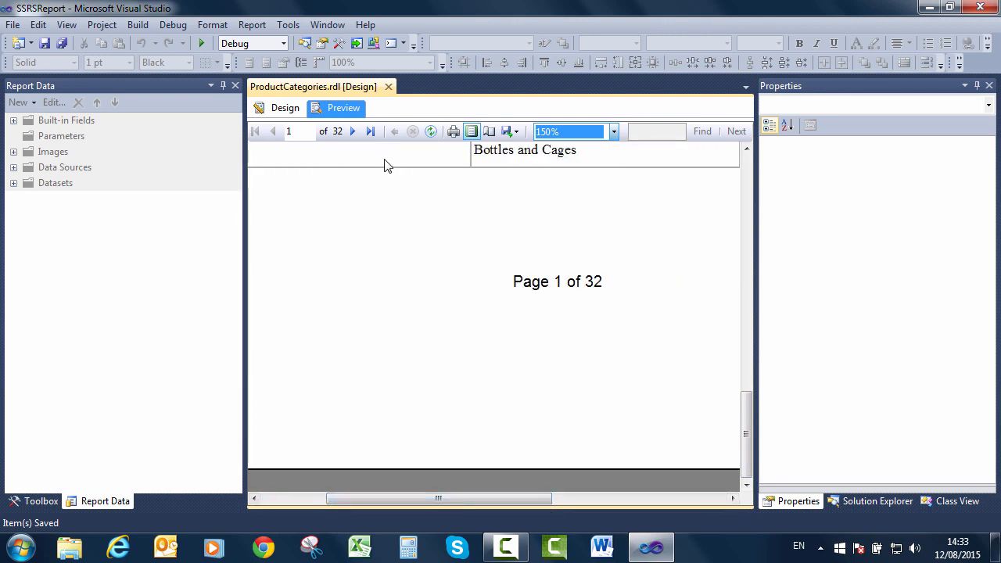
Step to page 2, check whole pages at 25% zoom, then return to Design view.
click(352, 132)
key(Down)
key(Down)
key(Down)
key(Down)
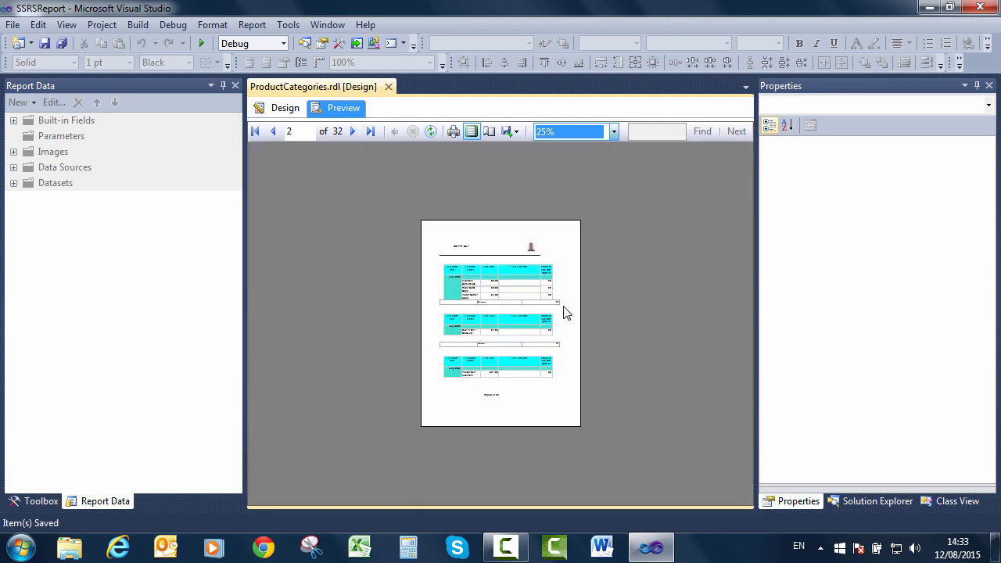
click(491, 375)
scroll(494, 384, down, 2)
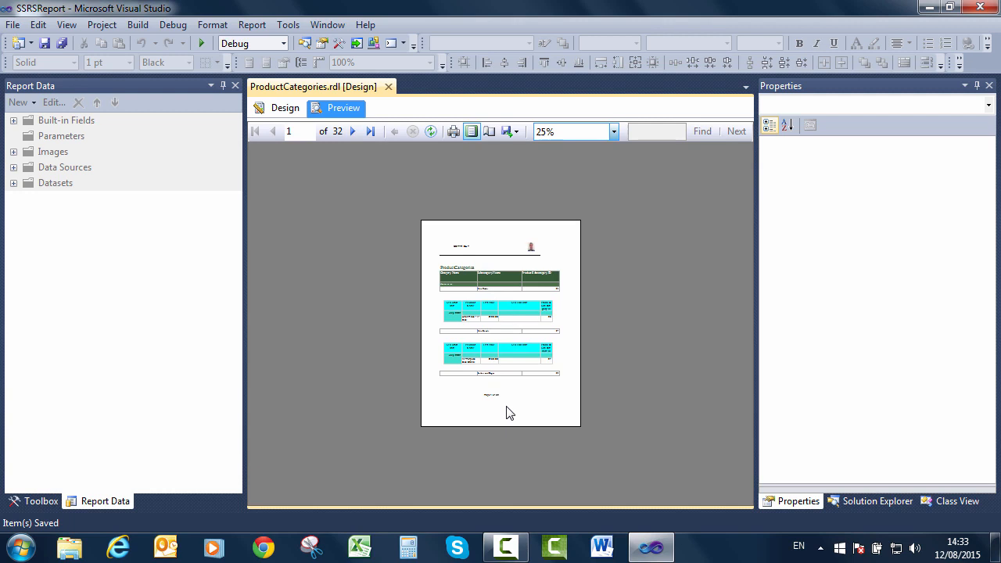
scroll(504, 408, down, 20)
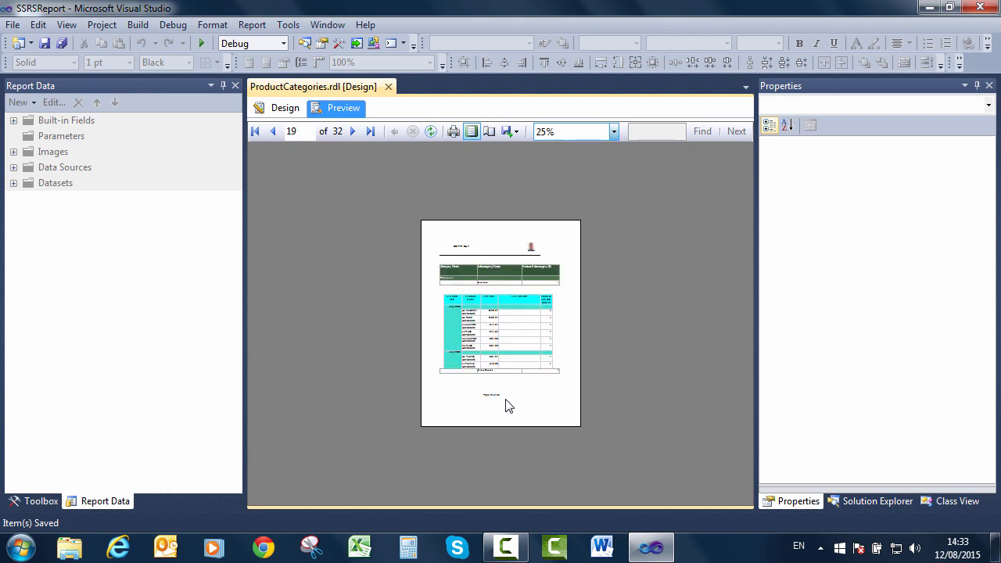
click(614, 132)
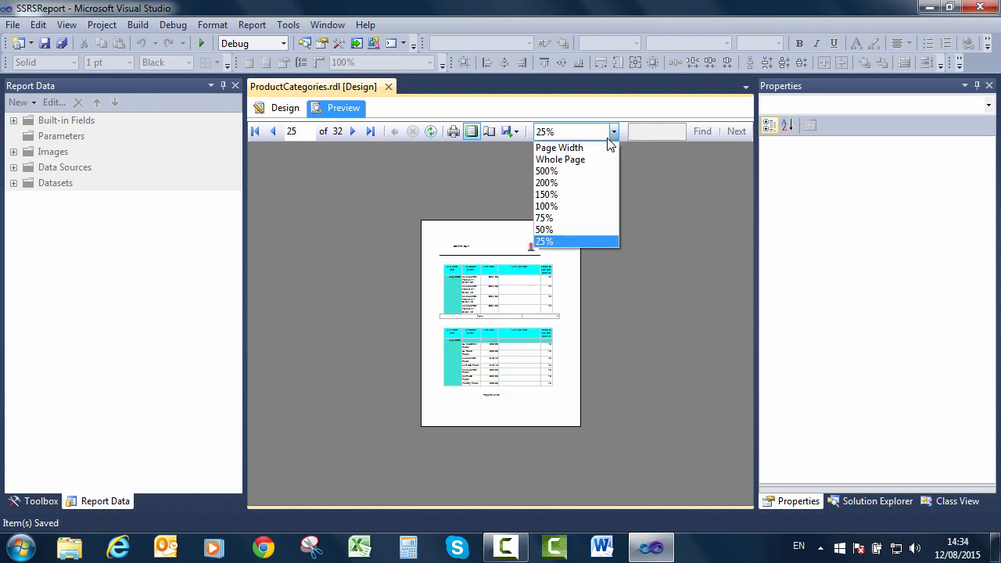
click(572, 198)
key(Down)
key(Down)
key(Down)
key(Down)
click(527, 386)
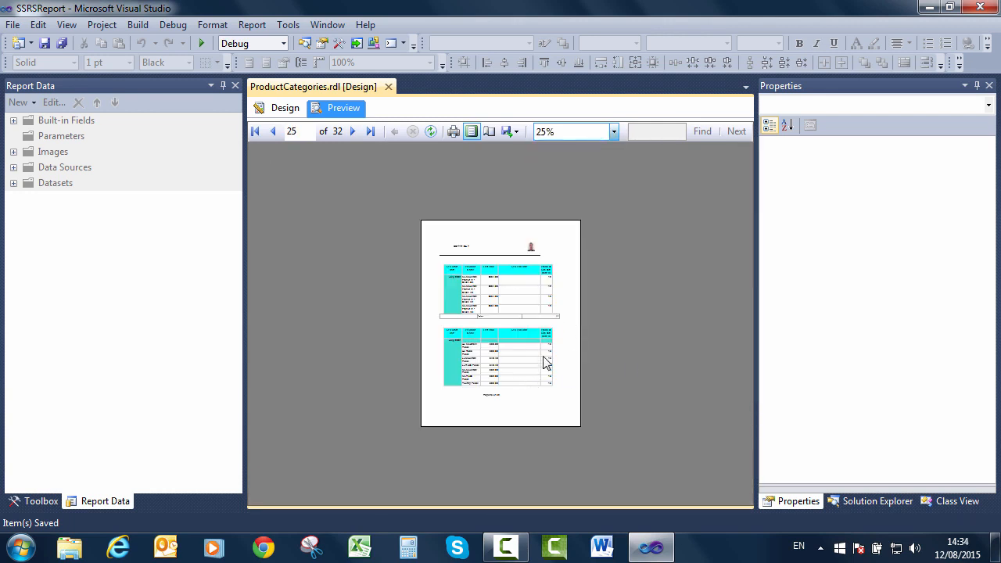
click(283, 111)
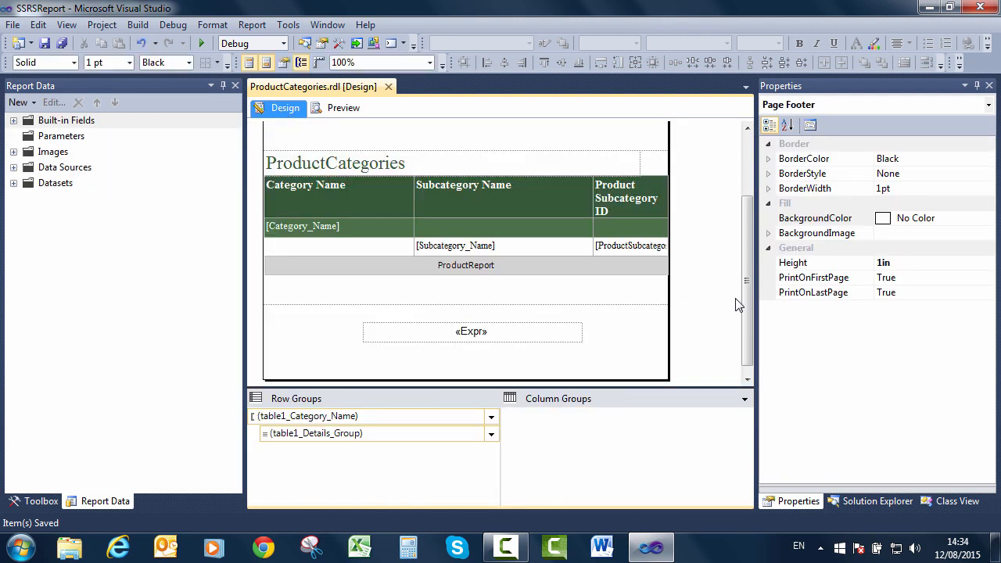
drag(745, 298, 747, 209)
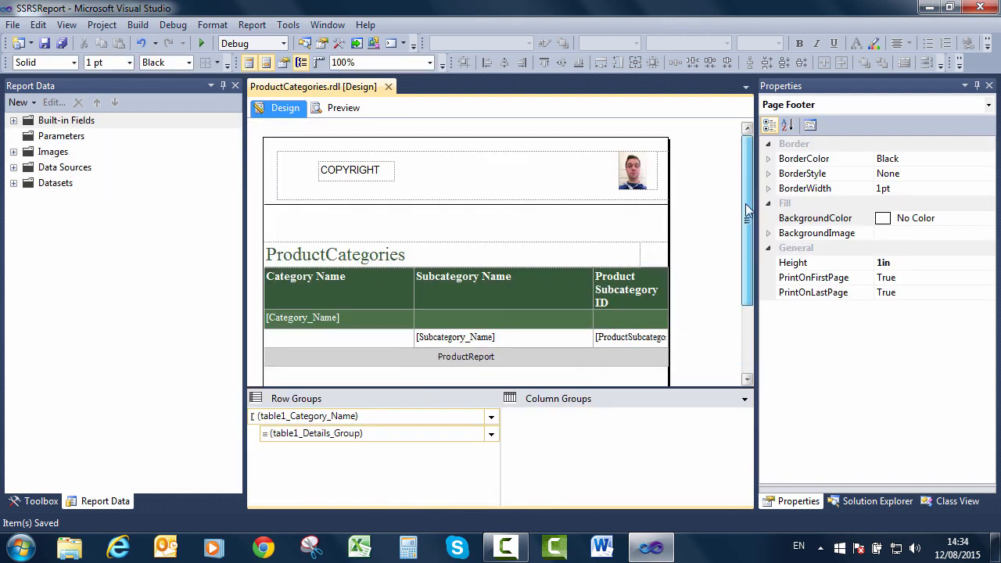
click(338, 174)
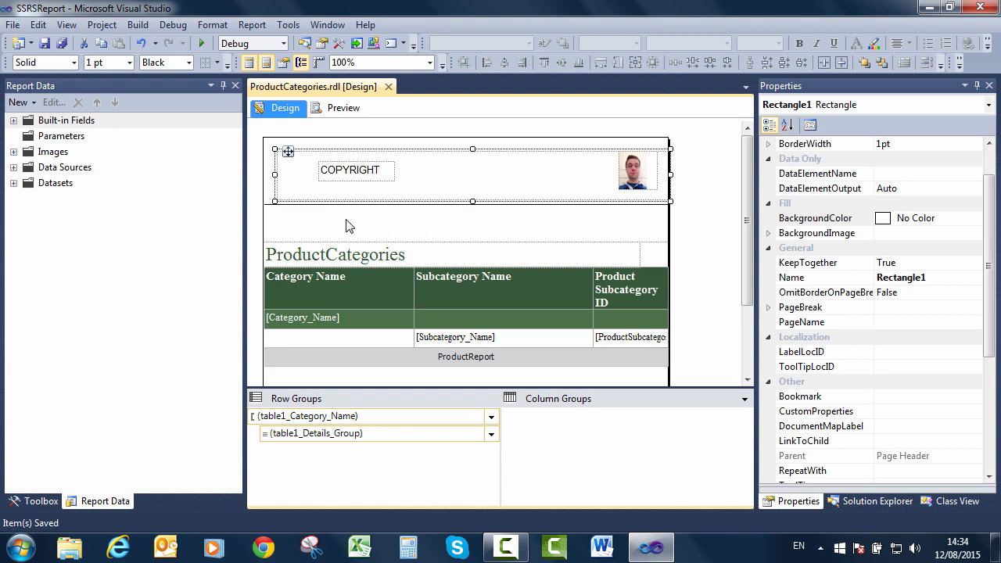
right_click(449, 229)
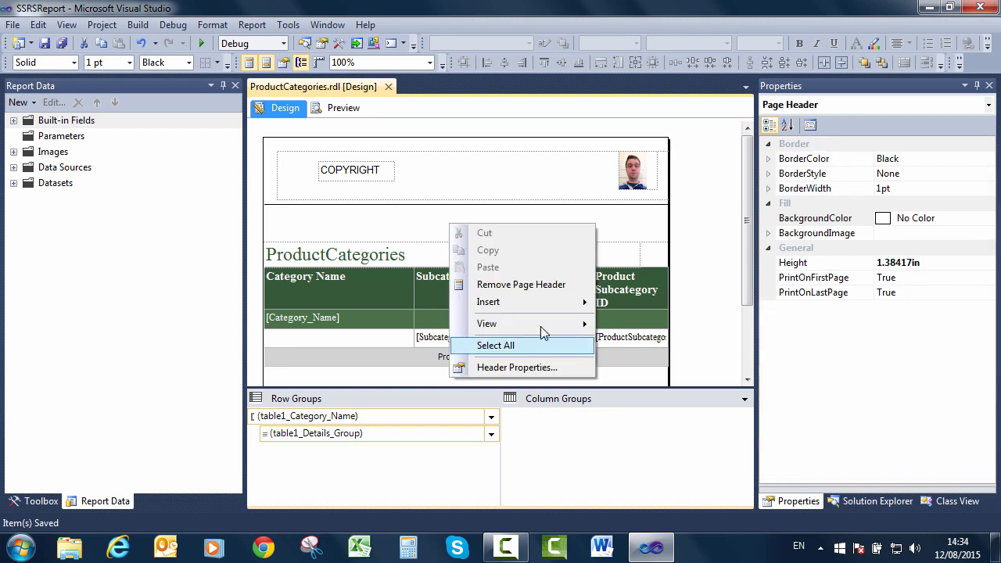
click(610, 260)
right_click(662, 255)
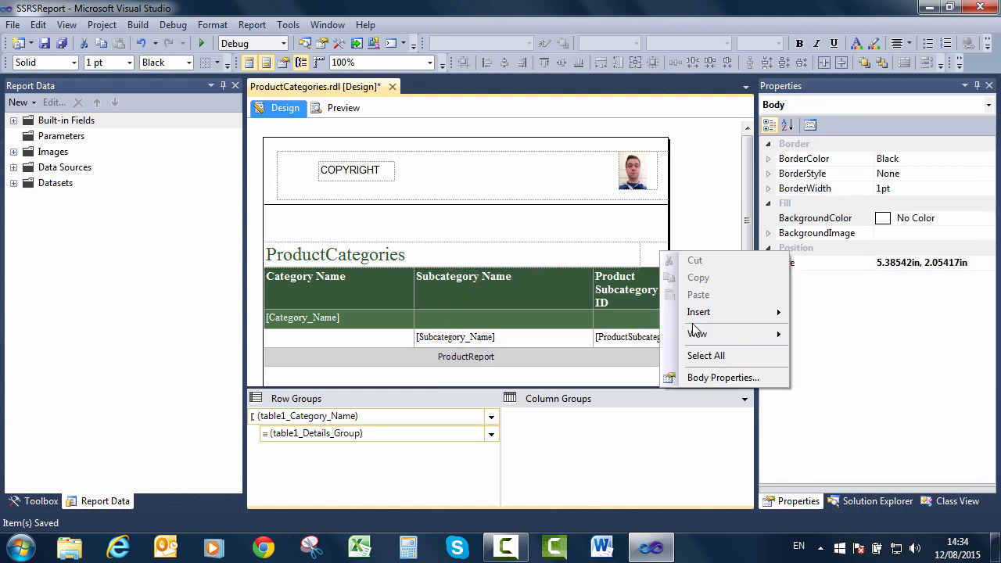
mouse_move(744, 313)
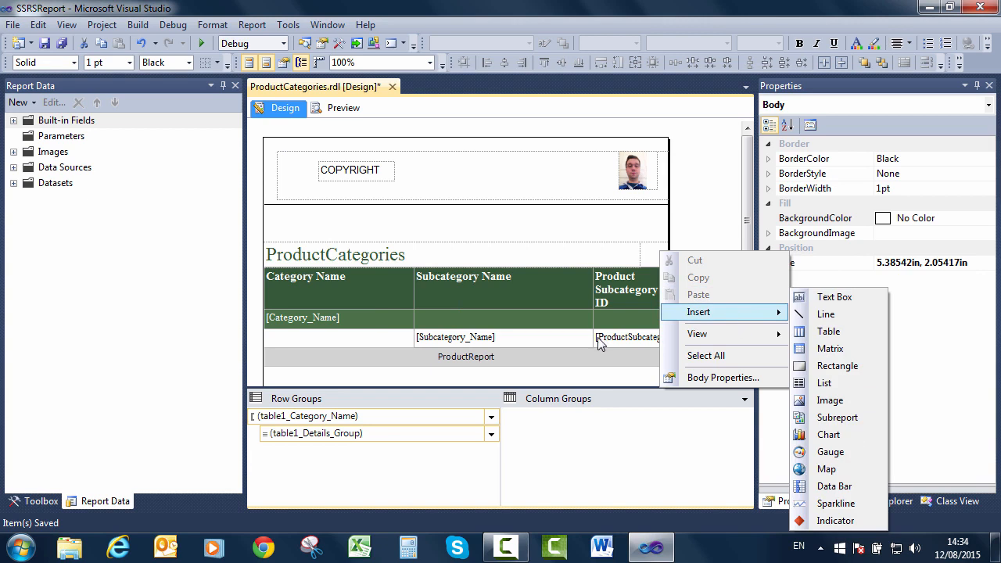
right_click(553, 372)
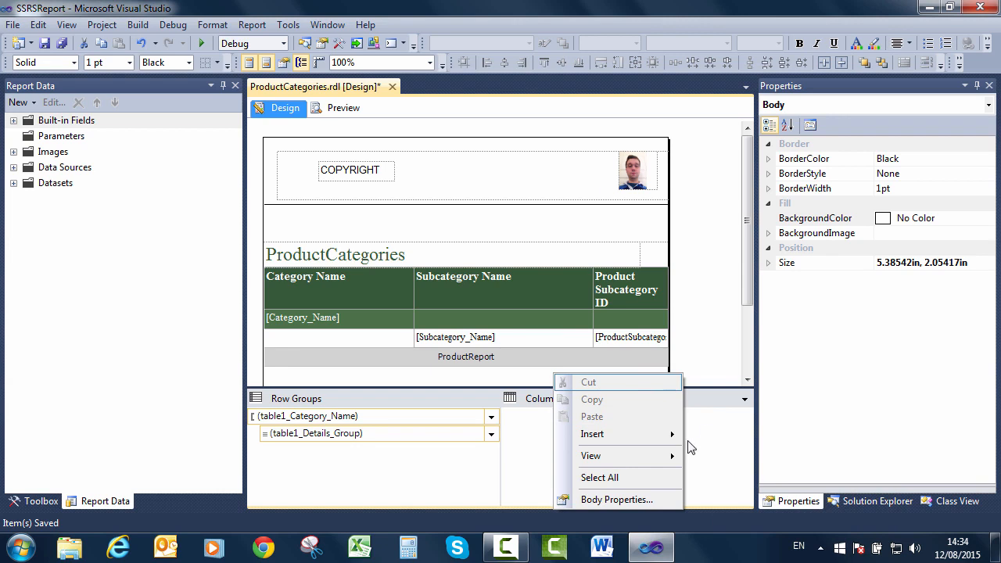
mouse_move(674, 436)
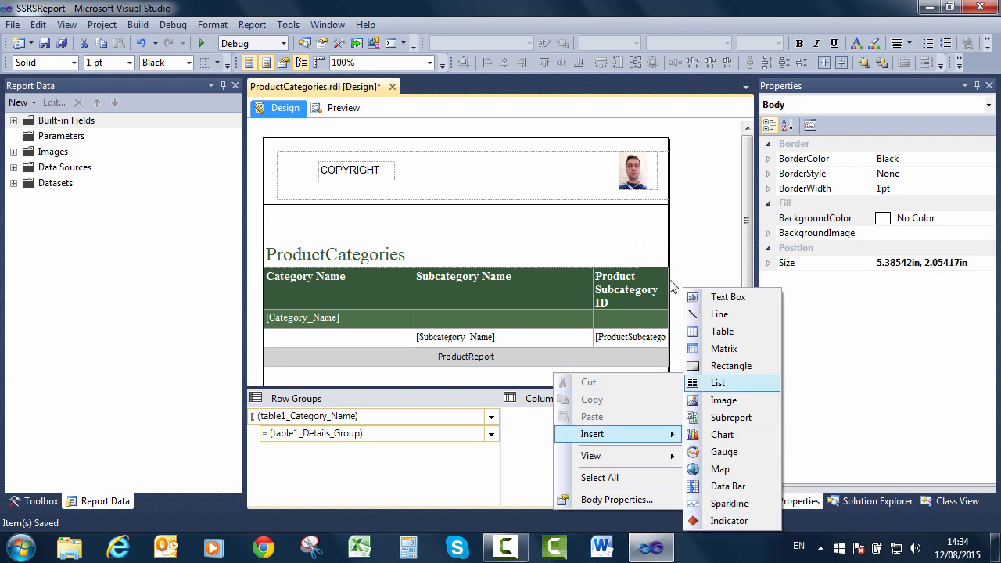
click(681, 247)
click(748, 326)
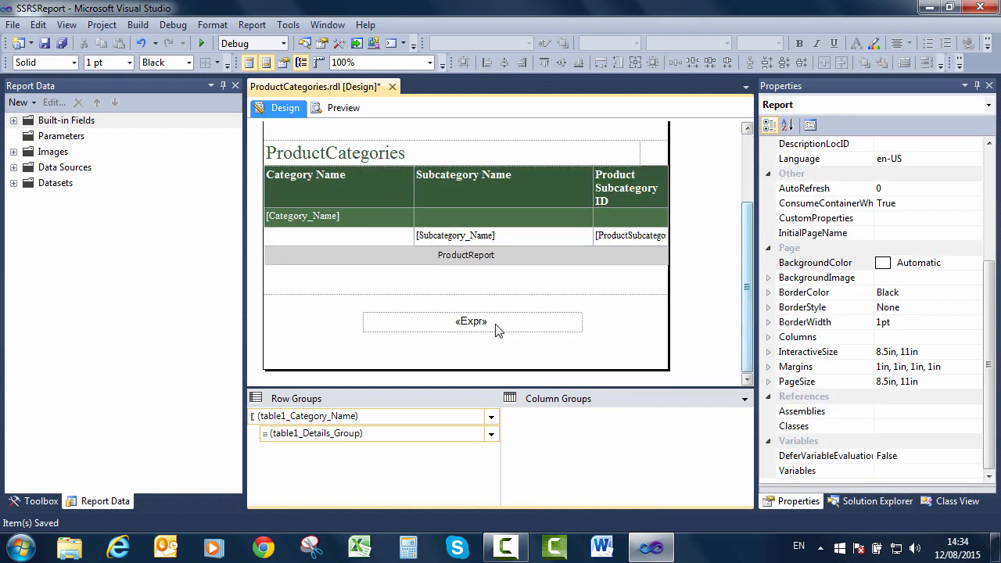
View the footer page-number textbox's Page X of Y expression.
click(496, 326)
click(487, 352)
click(492, 329)
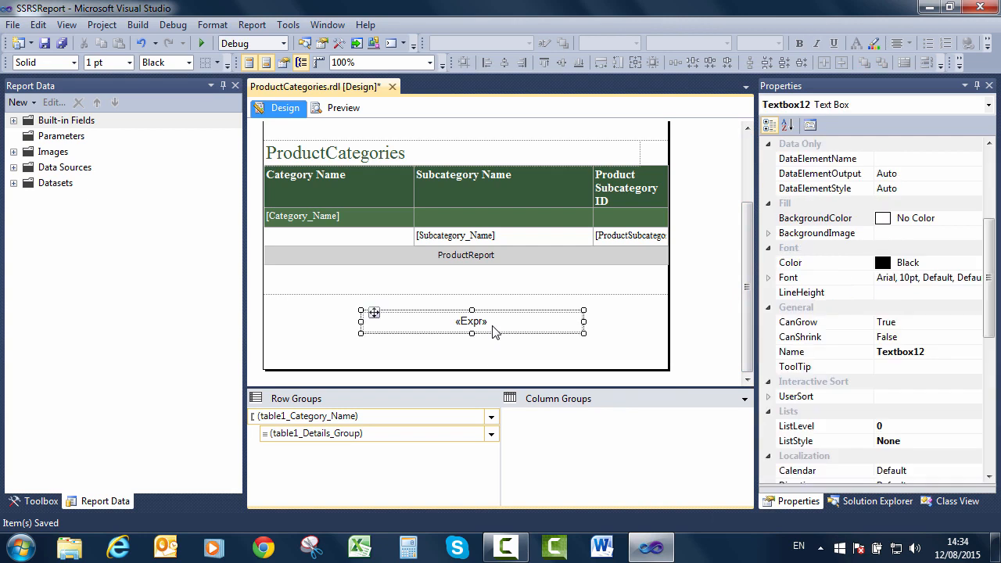
right_click(489, 333)
click(510, 328)
right_click(510, 330)
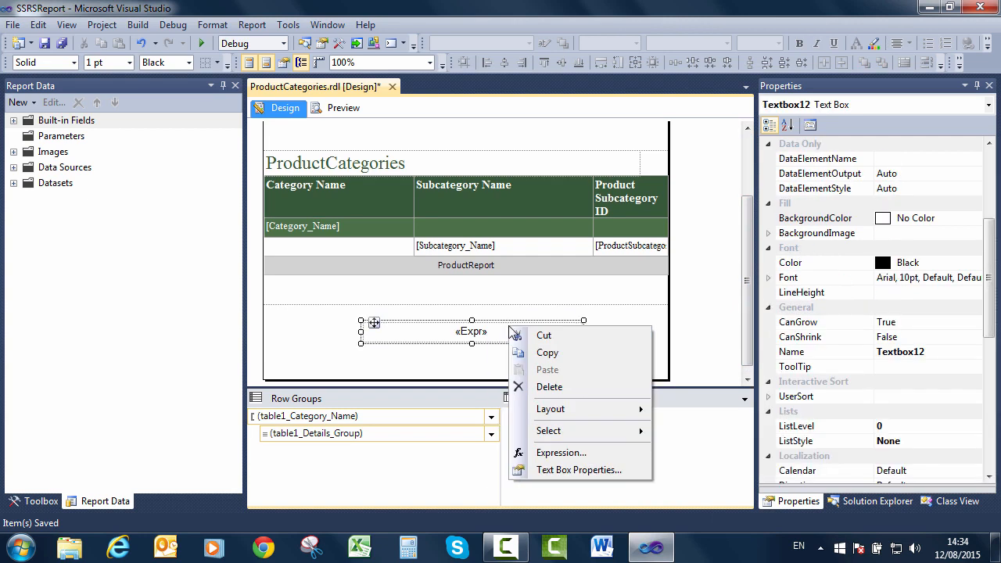
click(548, 452)
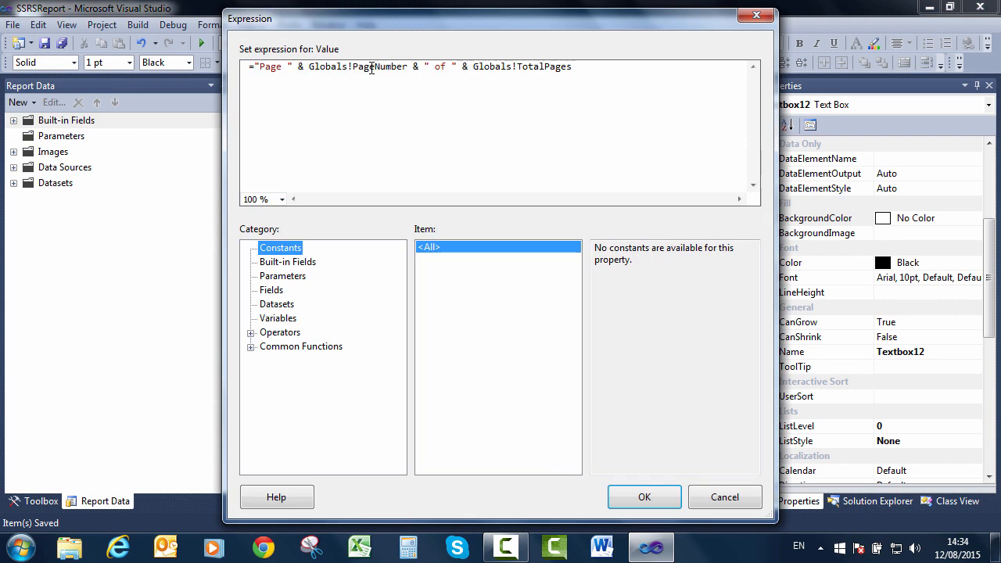
Leave the expression unchanged and bring up the Page Footer Properties.
click(722, 497)
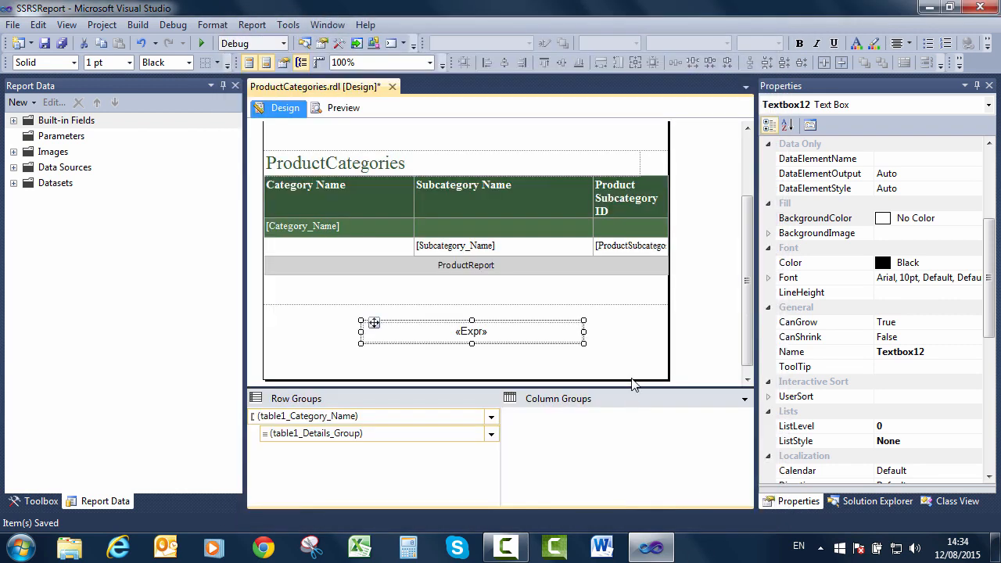
right_click(627, 358)
click(688, 501)
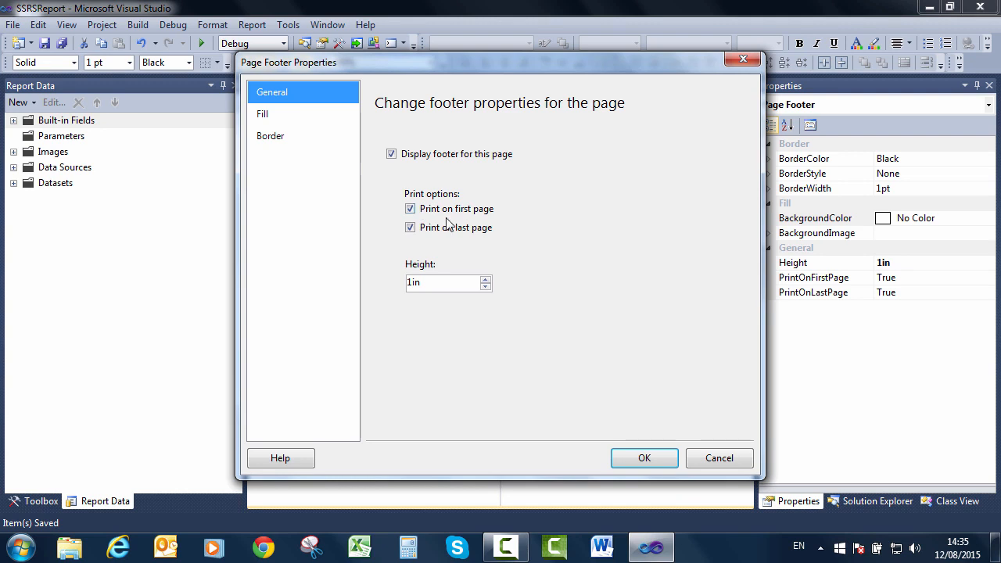
Check the footer's fill settings, then its border options (Solid, 1pt, Black).
click(284, 121)
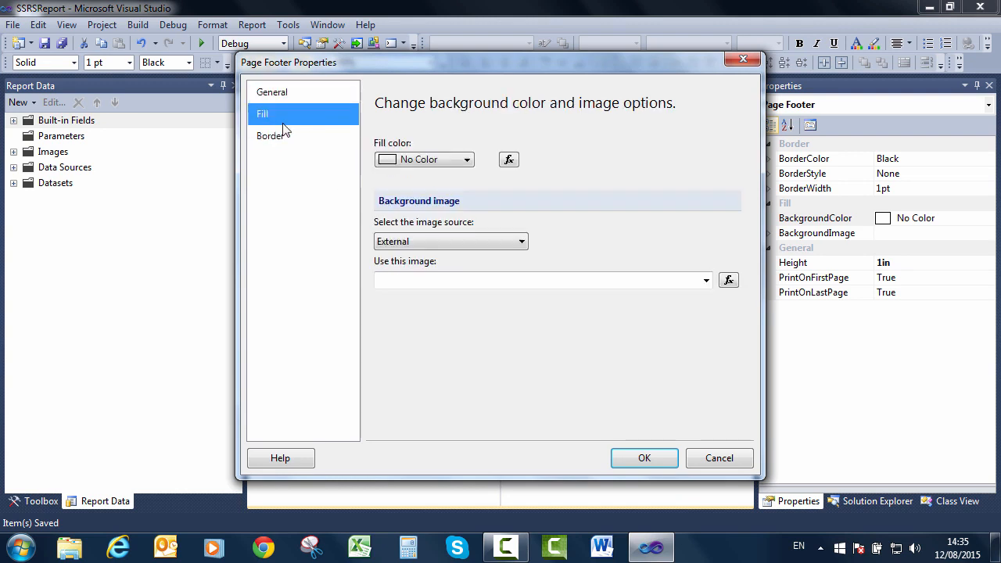
click(283, 136)
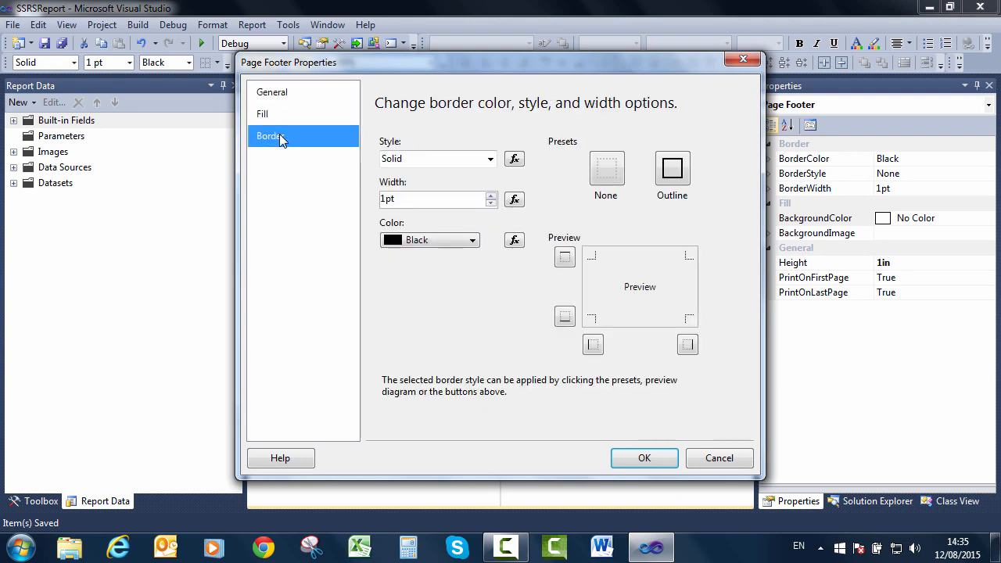